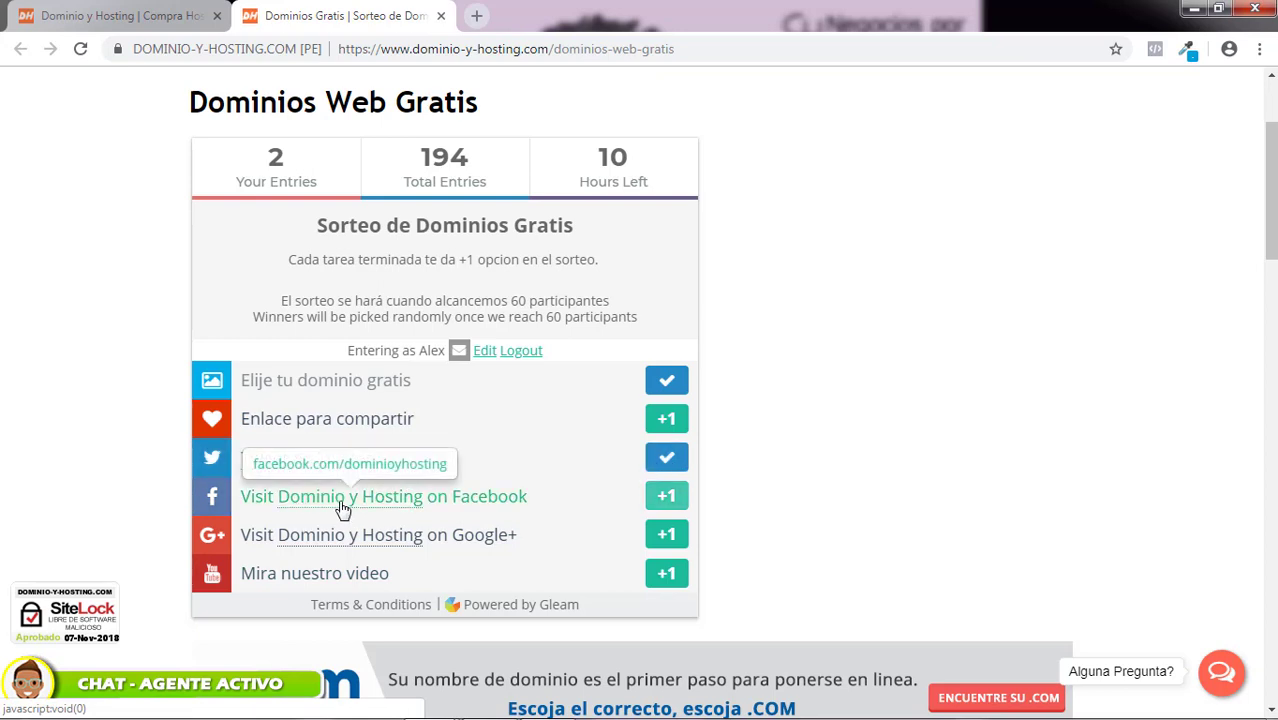
Step: Complete the Facebook raffle task by visiting the Dominio y Hosting page, liking it and returning to the raffle
{"action": "left_click", "coordinate": [667, 496]}
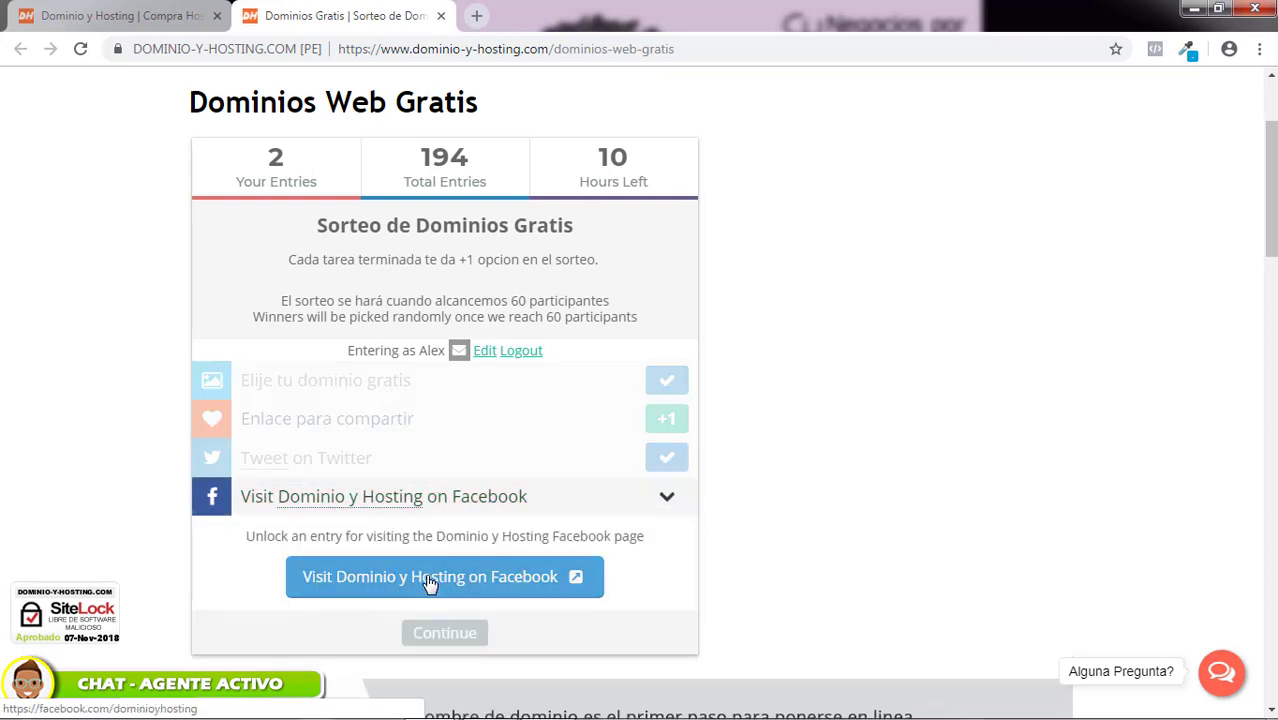
{"action": "left_click", "coordinate": [384, 576]}
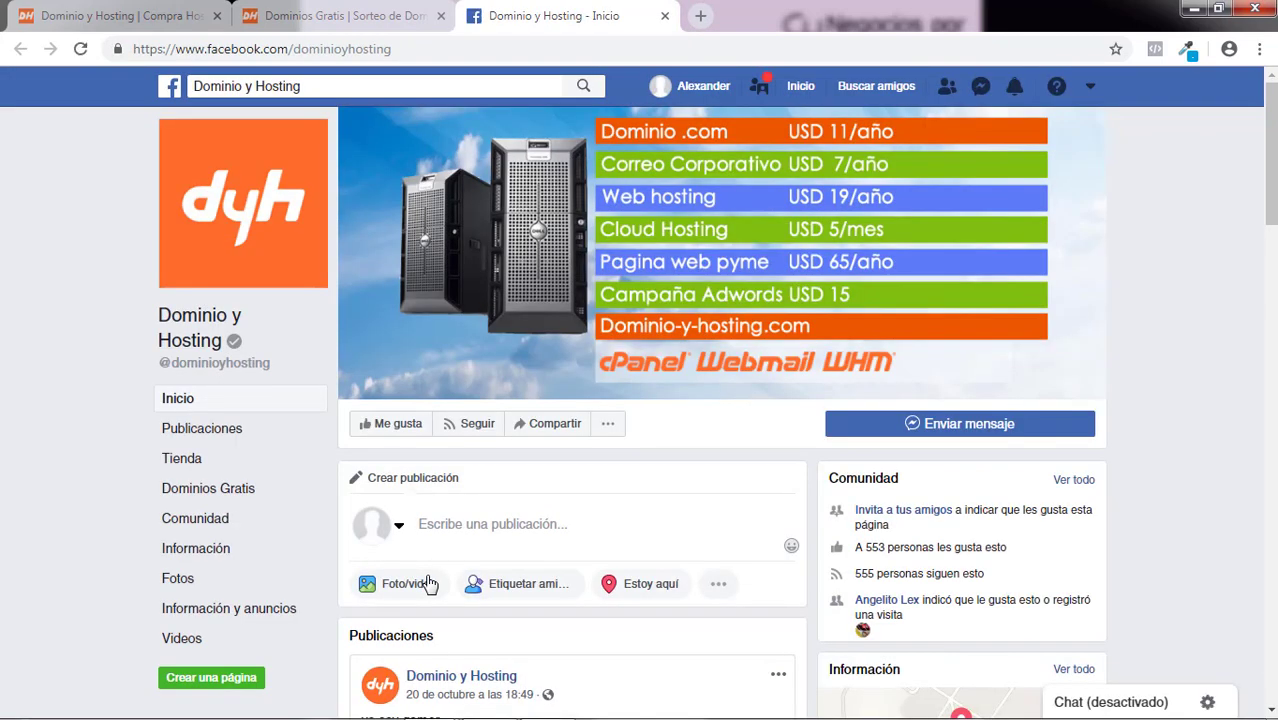
{"action": "left_click", "coordinate": [382, 425]}
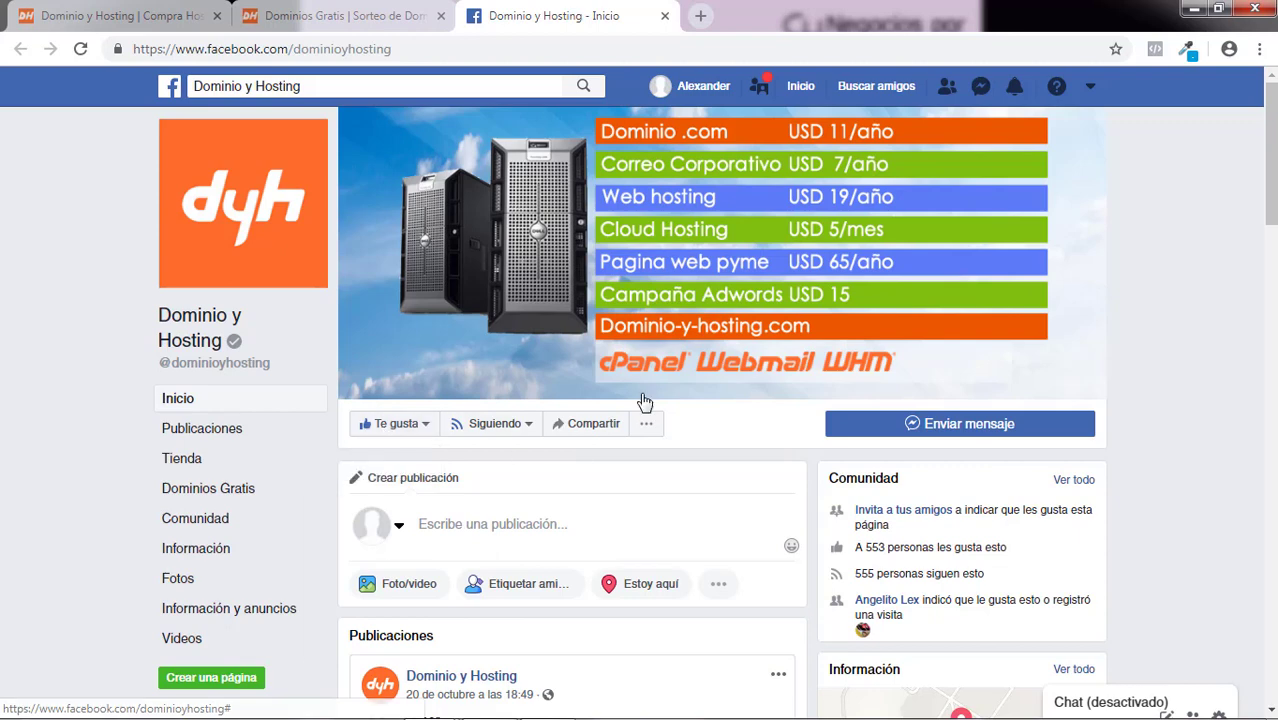
{"action": "left_click", "coordinate": [664, 16]}
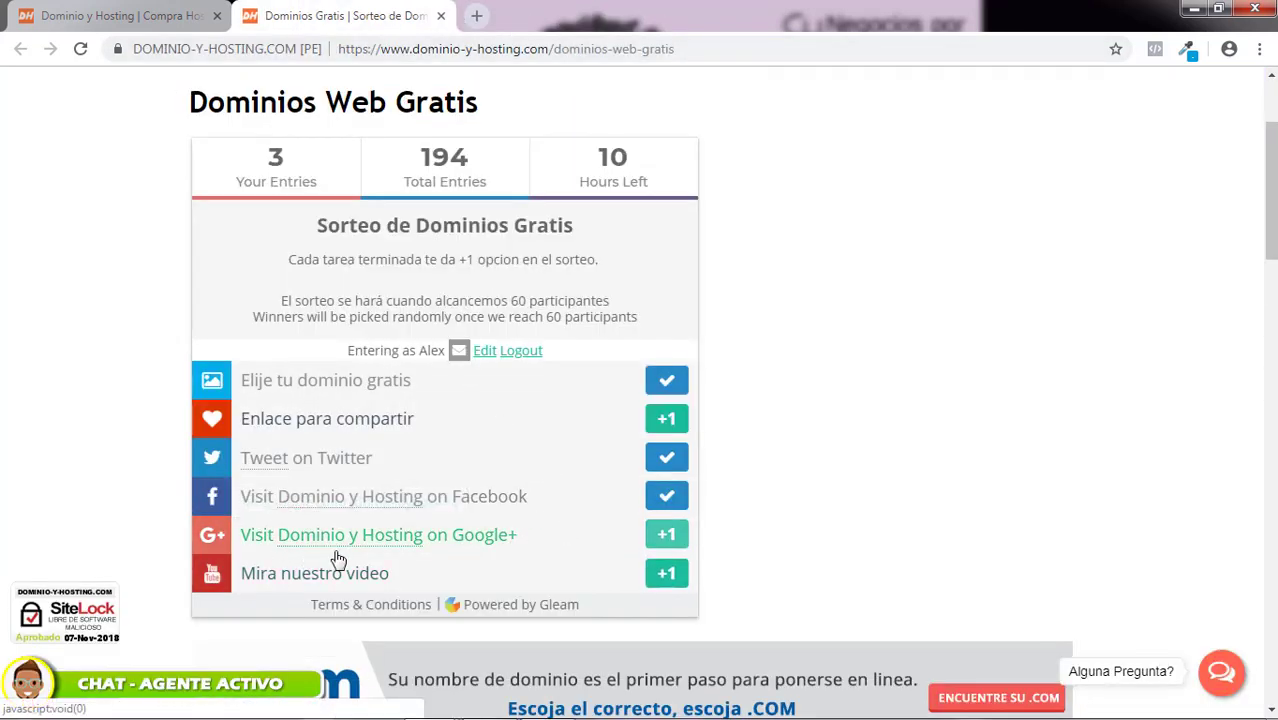
Step: Complete the Google+ raffle task by visiting the Dominio y Hosting page and continuing without subscribing to updates
{"action": "left_click", "coordinate": [660, 545]}
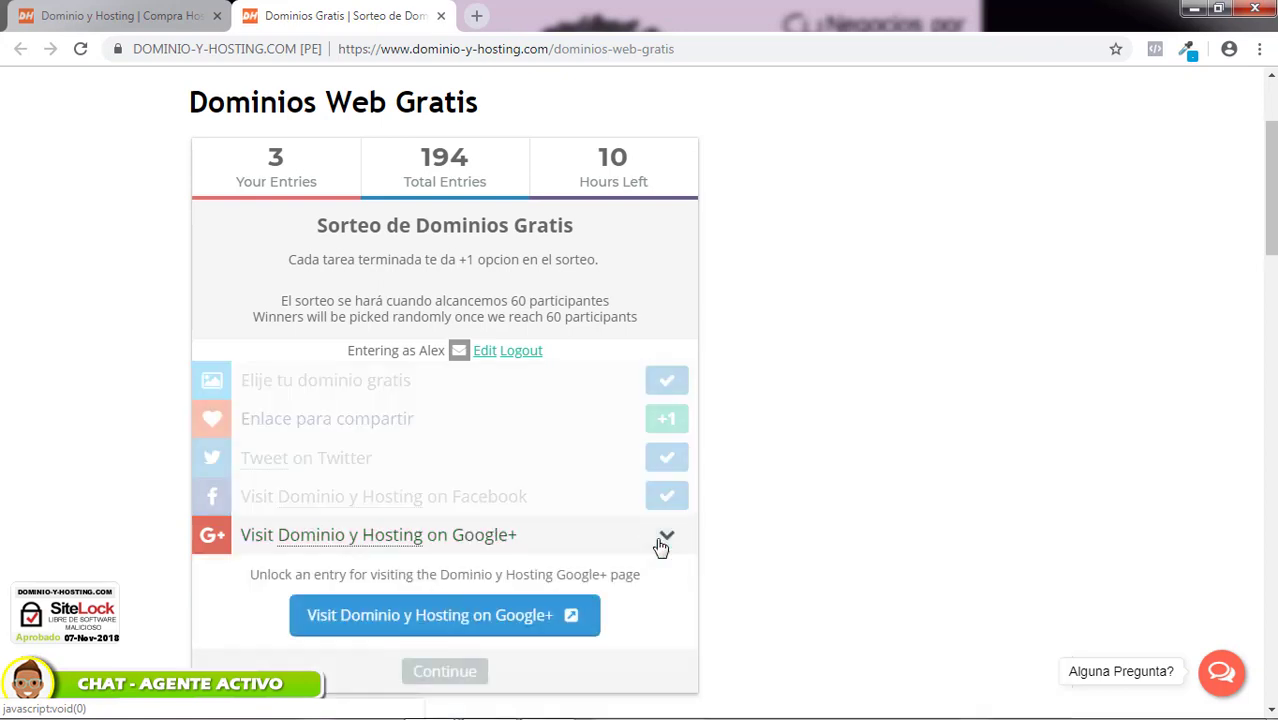
{"action": "left_click", "coordinate": [432, 626]}
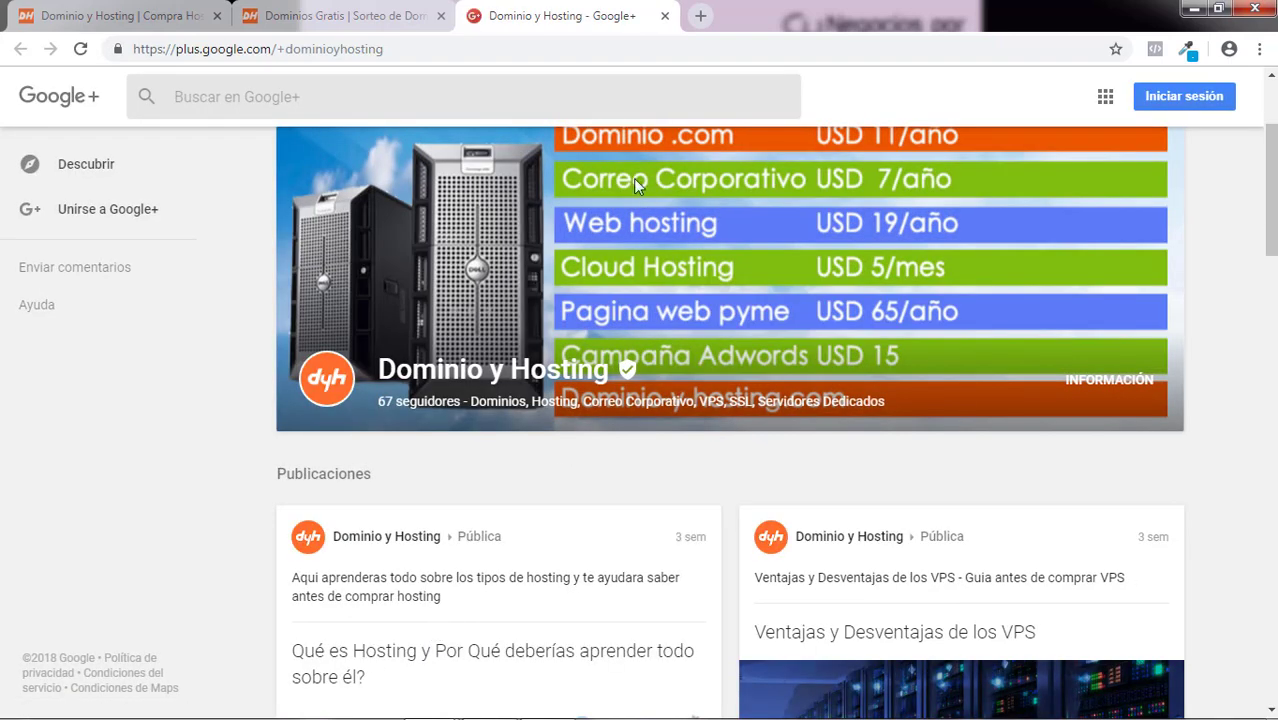
{"action": "left_click", "coordinate": [664, 16]}
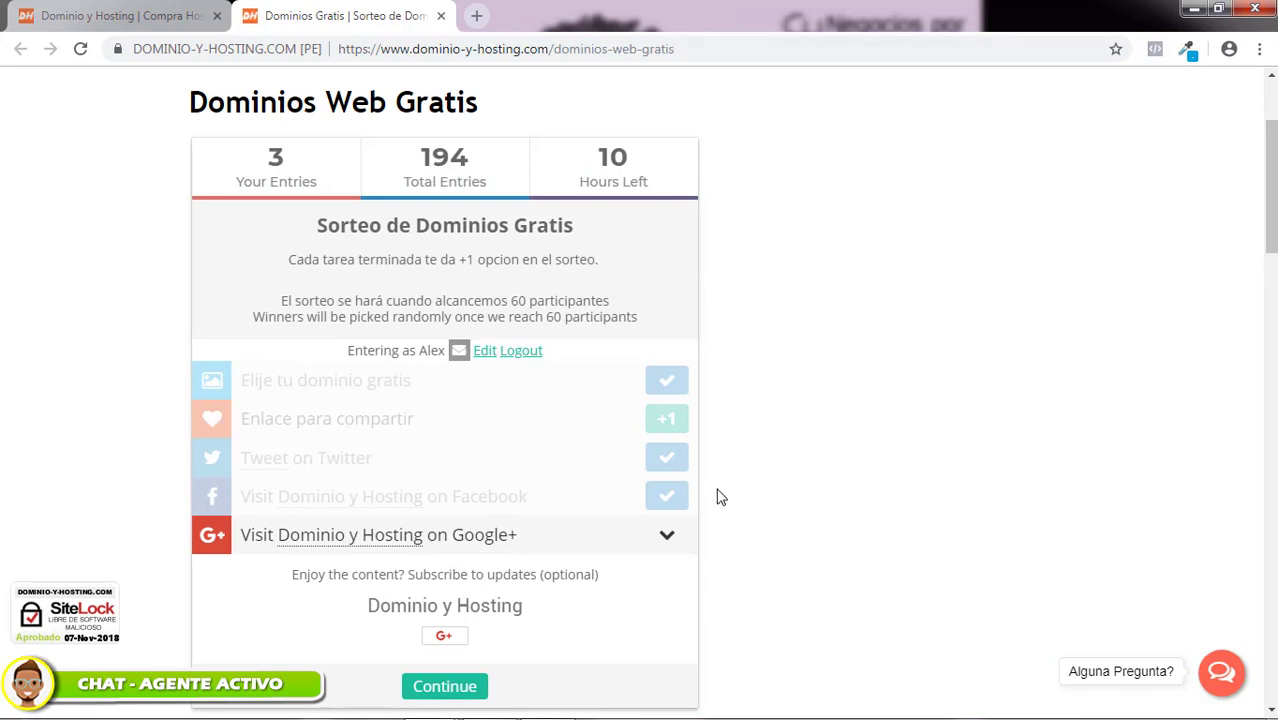
{"action": "left_click", "coordinate": [456, 687]}
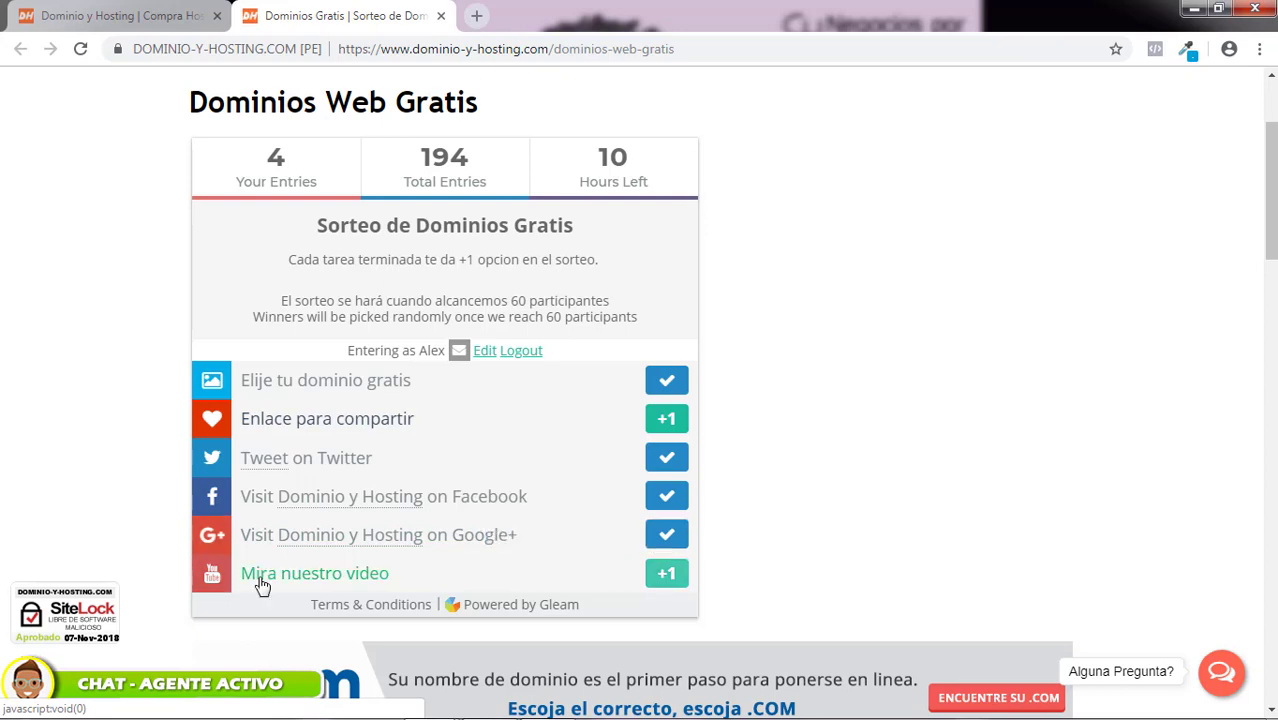
Step: Complete the "Mira nuestro video" task by playing the video, skipping to its end and continuing, then collapse the sharing link task
{"action": "left_click", "coordinate": [667, 574]}
{"action": "scroll", "coordinate": [738, 518], "scroll_direction": "down", "scroll_amount": 1}
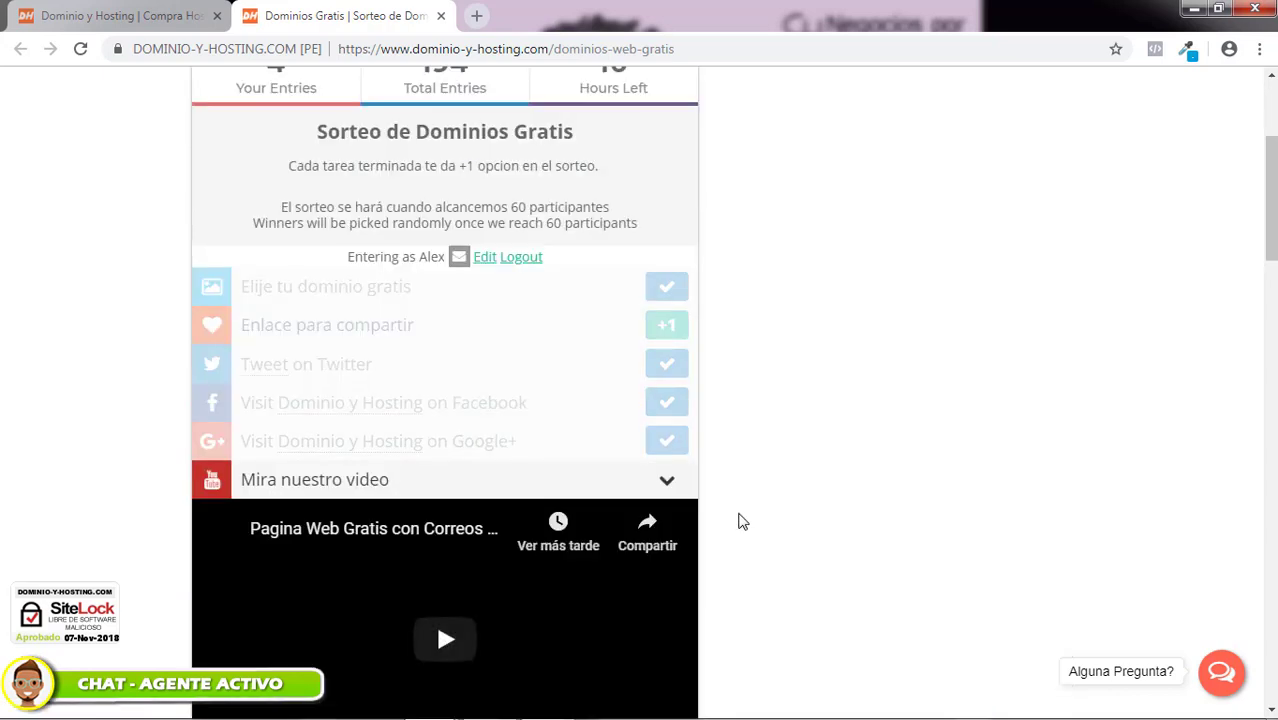
{"action": "scroll", "coordinate": [735, 510], "scroll_direction": "down", "scroll_amount": 2}
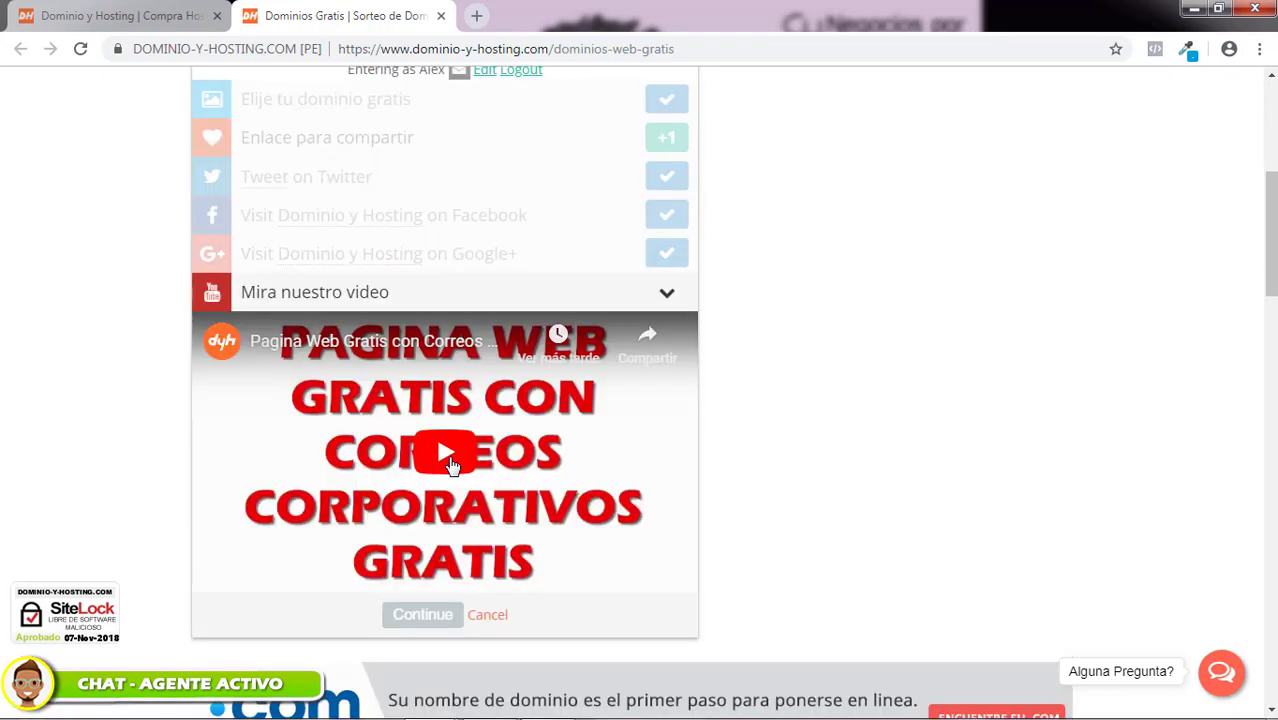
{"action": "left_click", "coordinate": [450, 463]}
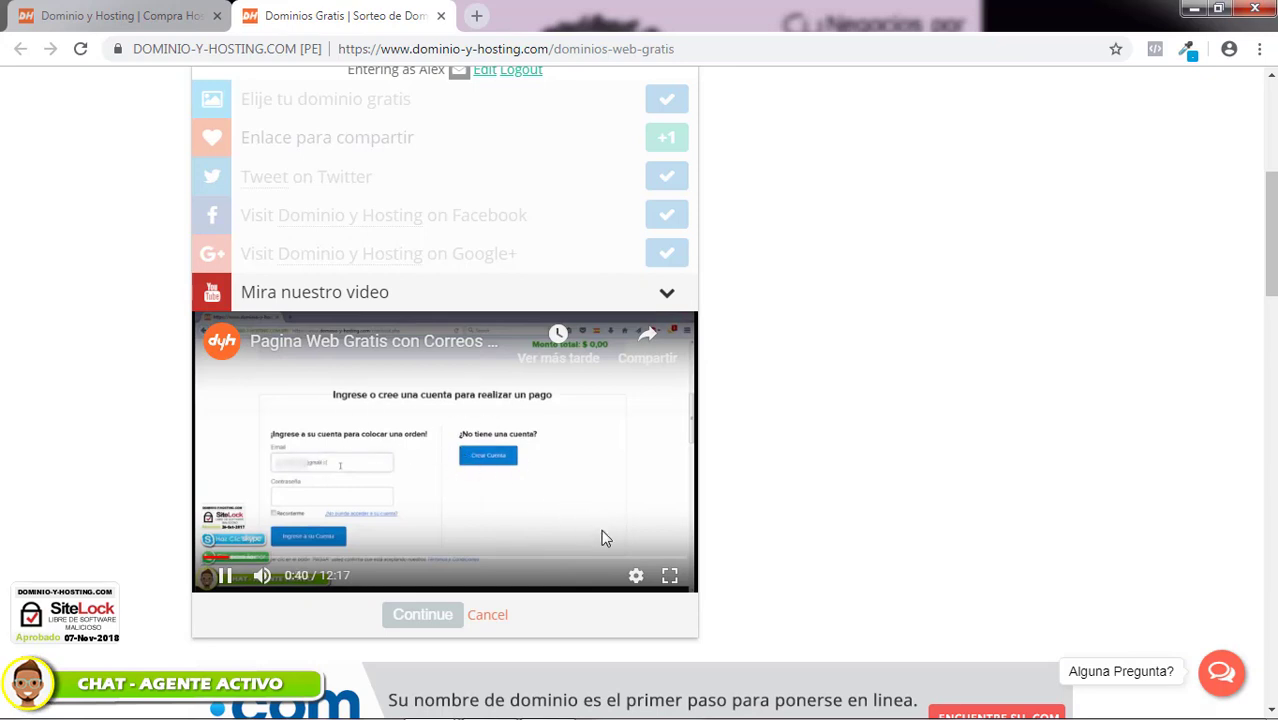
{"action": "left_click_drag", "start_coordinate": [652, 563], "coordinate": [671, 568]}
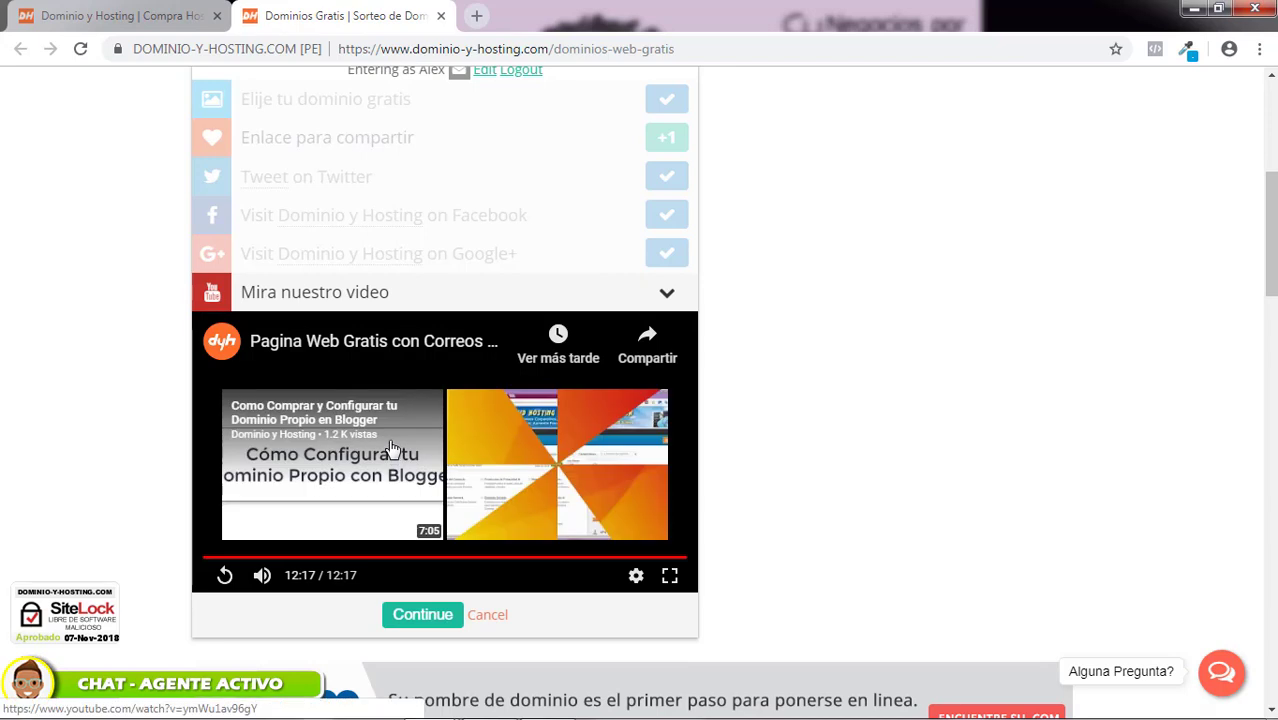
{"action": "left_click", "coordinate": [419, 616]}
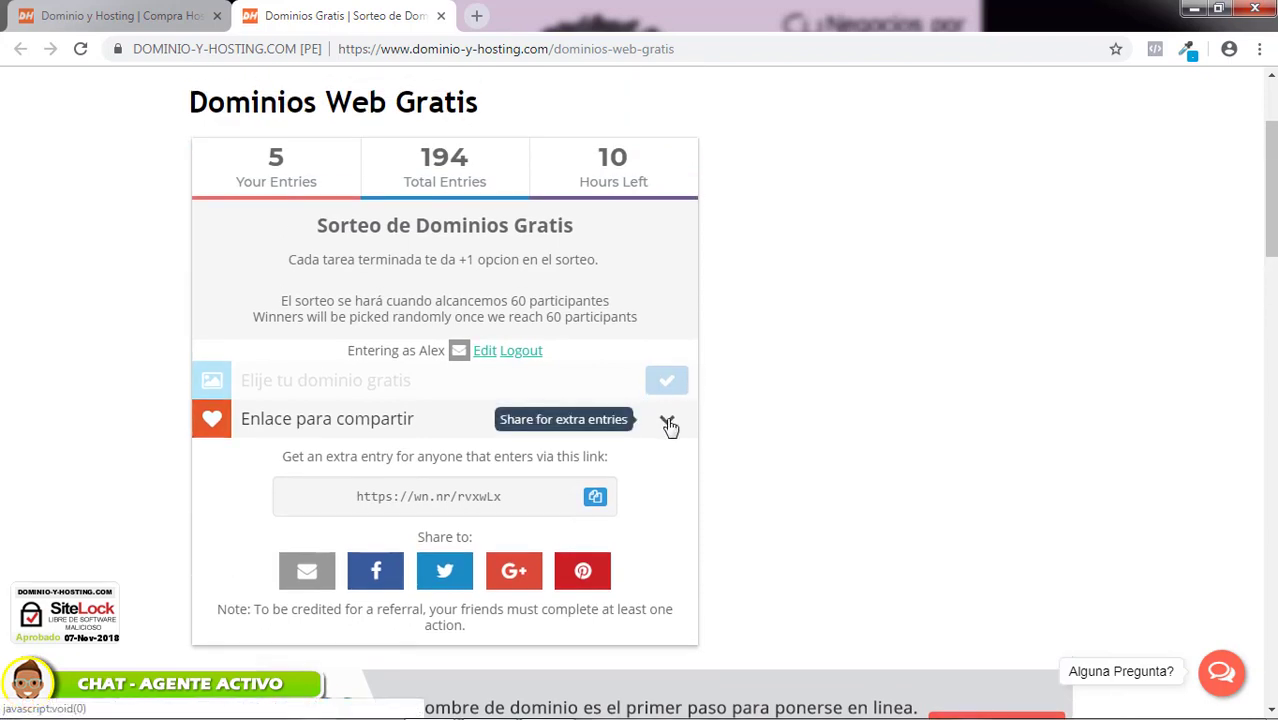
{"action": "left_click", "coordinate": [667, 420]}
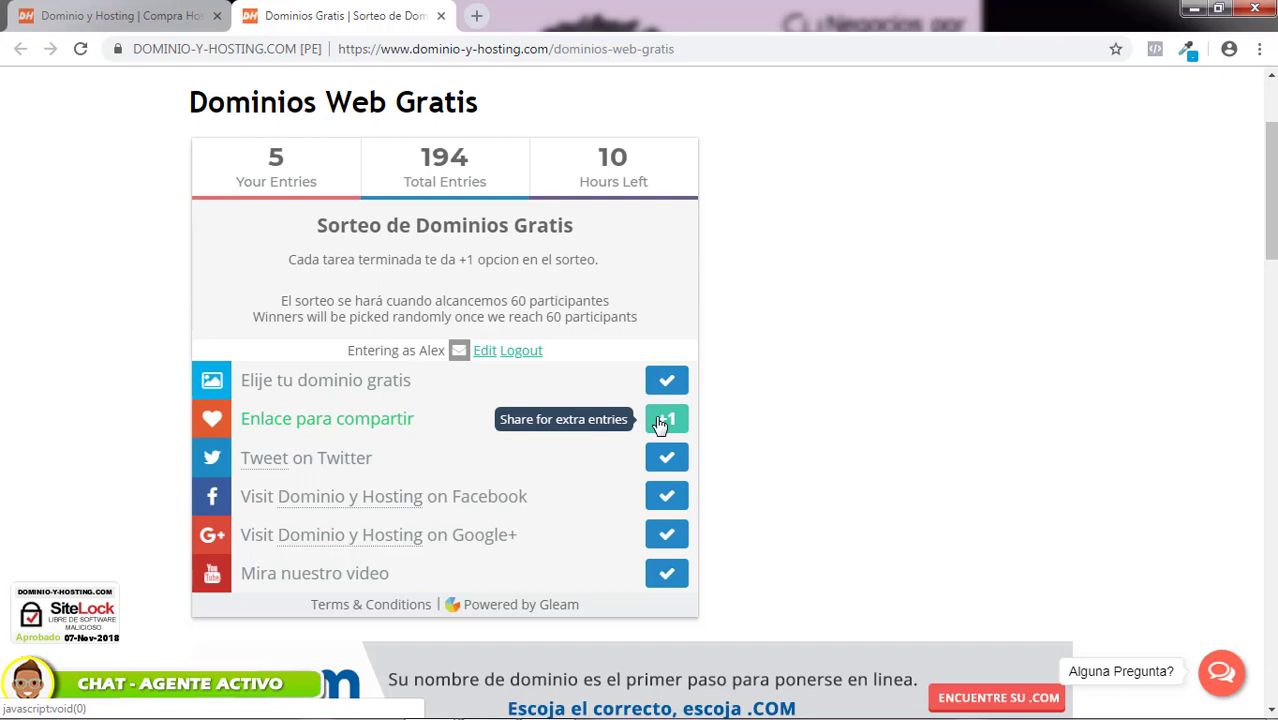
Step: Close the raffle page, go to gleam.io and open the Dominios Gratis competition
{"action": "left_click", "coordinate": [440, 17]}
{"action": "left_click", "coordinate": [439, 50]}
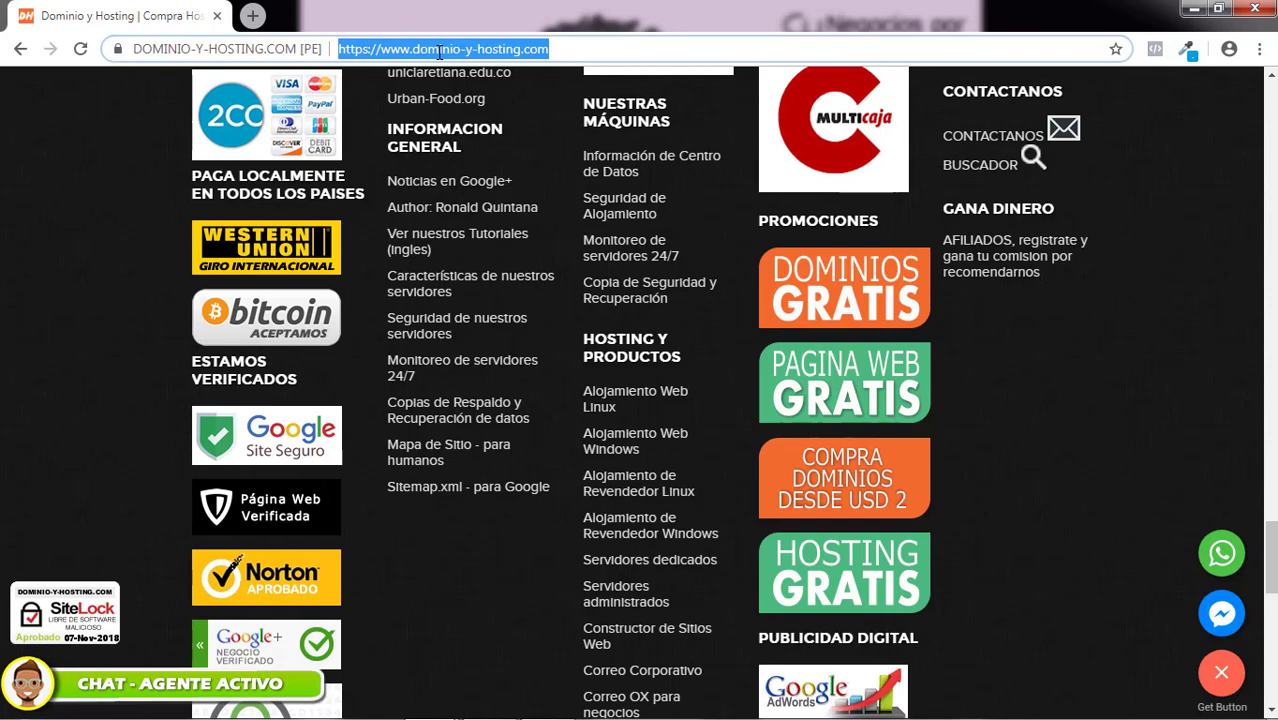
{"action": "type", "text": "gleam."}
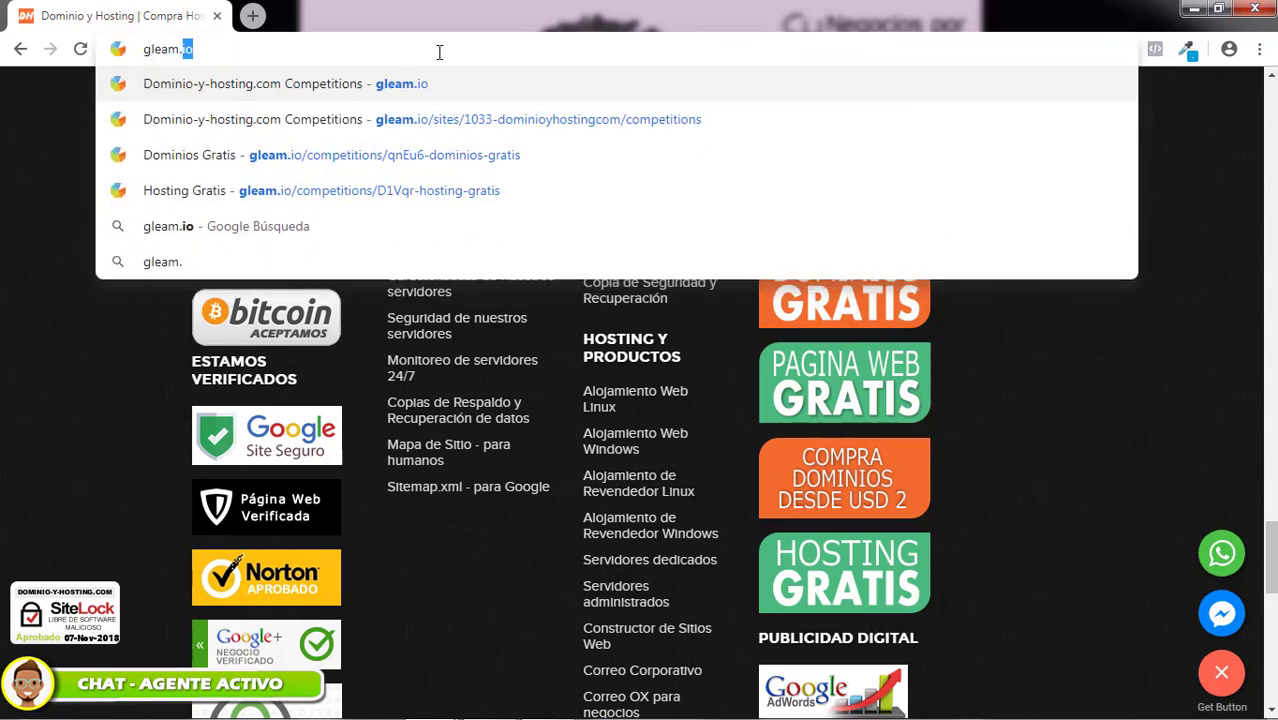
{"action": "key", "text": "Return"}
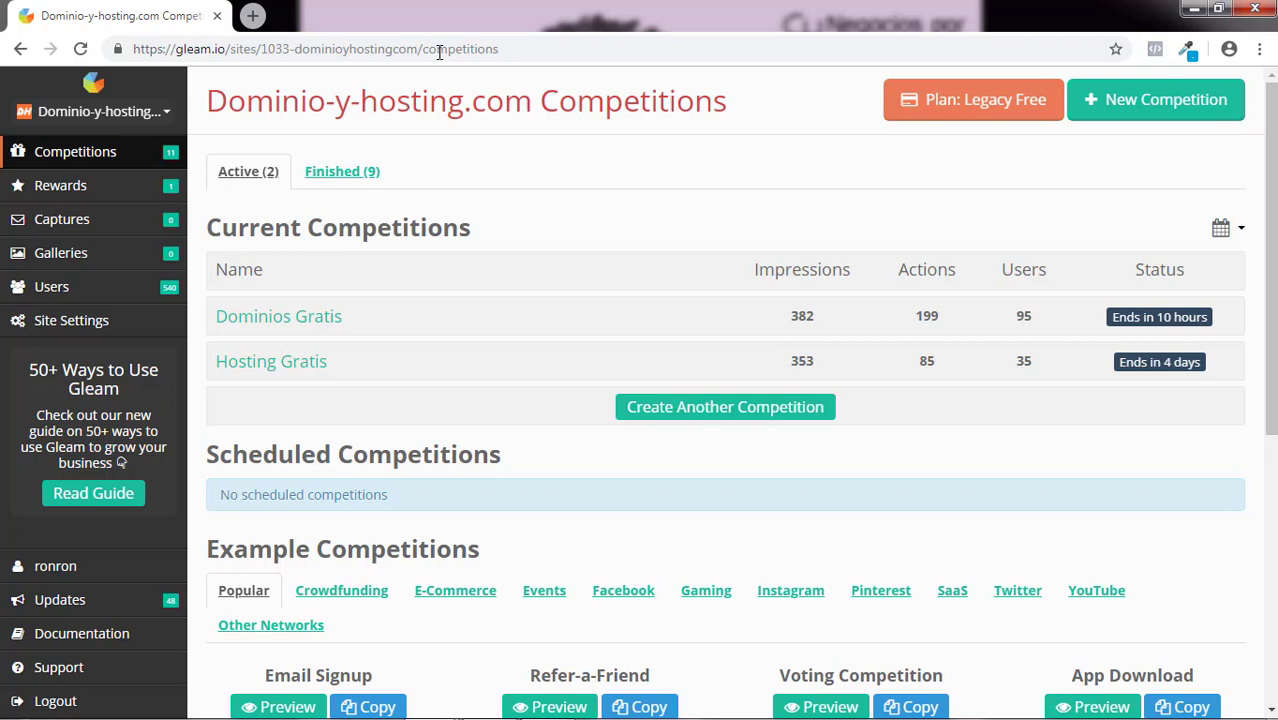
{"action": "left_click", "coordinate": [296, 333]}
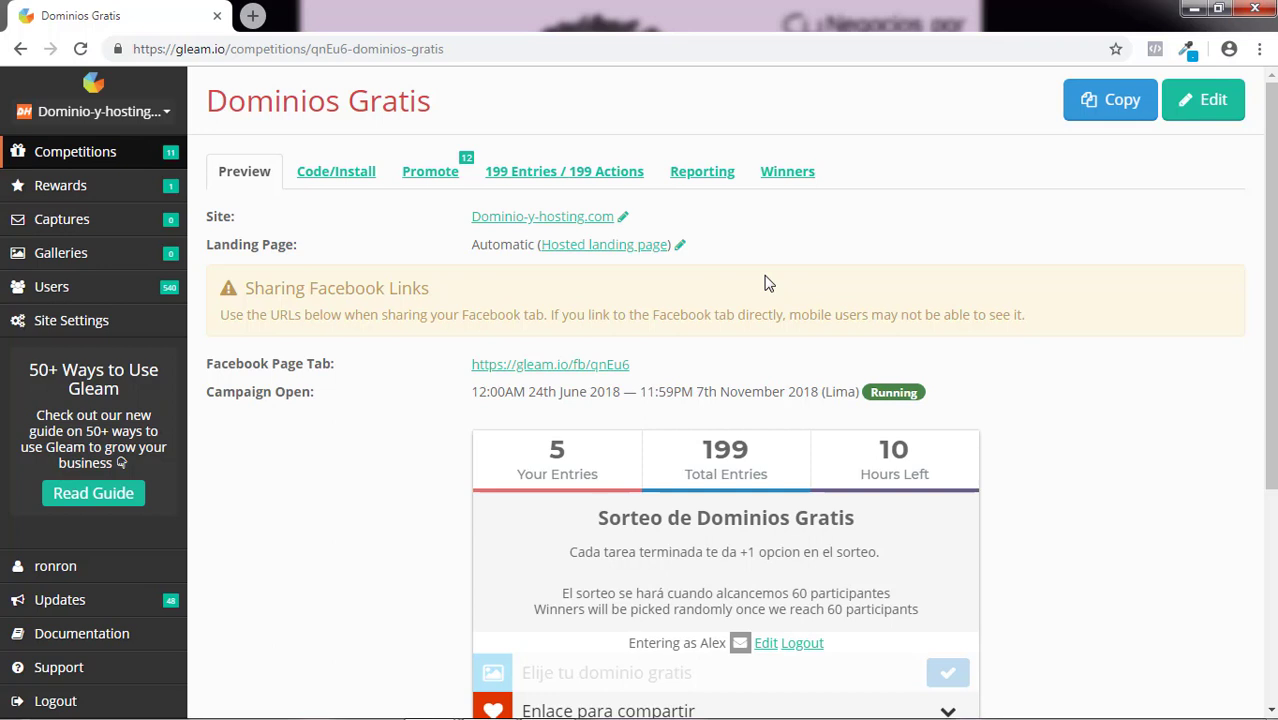
Step: Examine the Dominios Gratis competition's list of entries, checking the completed actions, chosen domains, locations and dates
{"action": "left_click", "coordinate": [583, 185]}
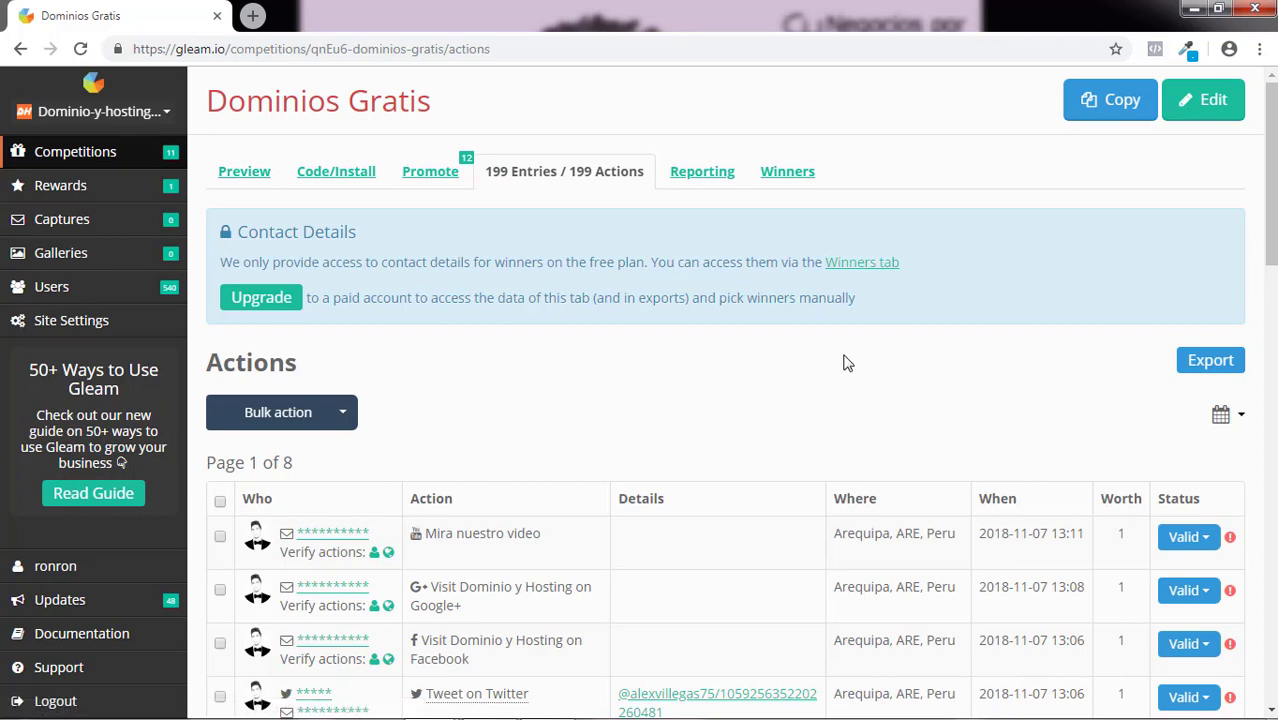
{"action": "scroll", "coordinate": [771, 343], "scroll_direction": "down", "scroll_amount": 2}
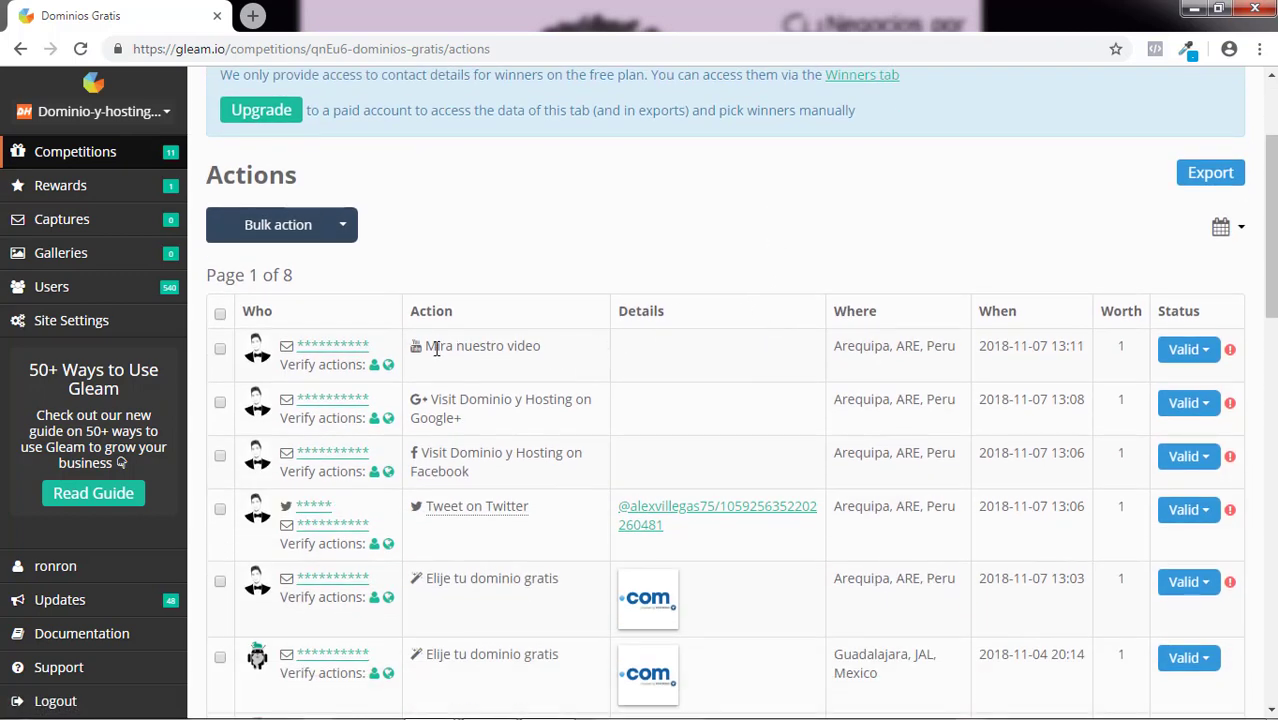
{"action": "left_click_drag", "start_coordinate": [448, 399], "coordinate": [582, 405]}
{"action": "left_click", "coordinate": [476, 490]}
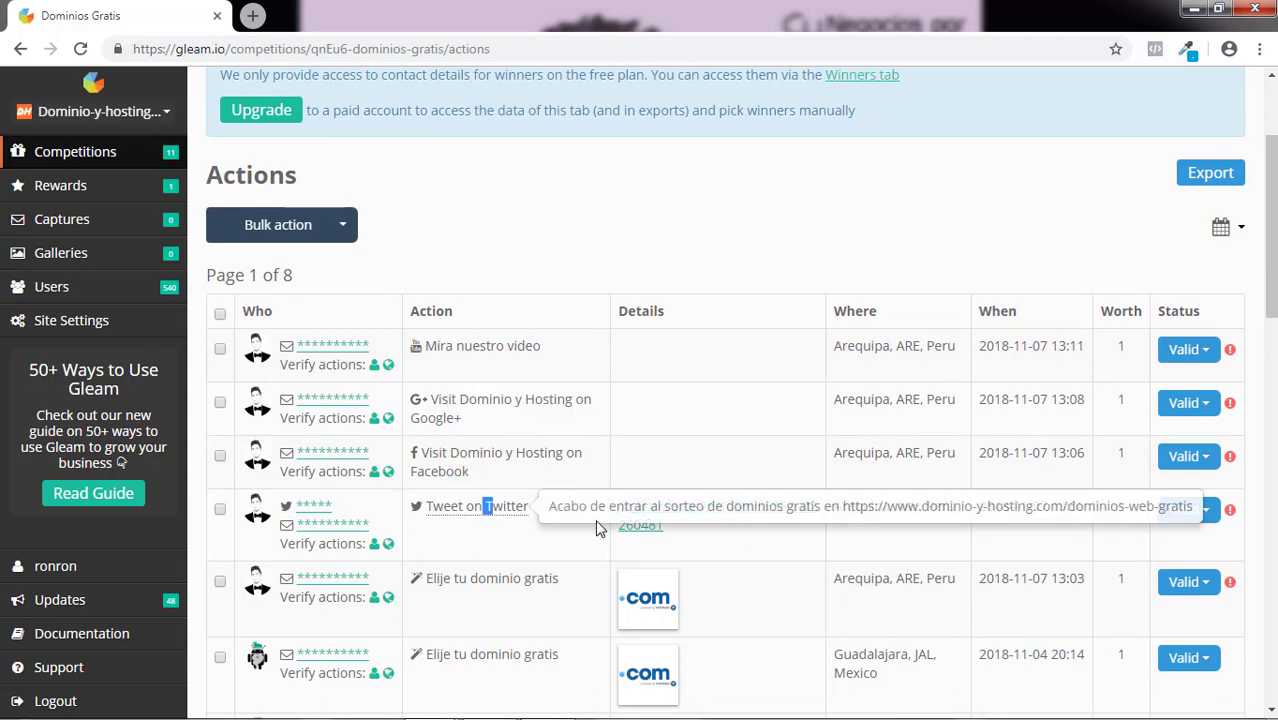
{"action": "scroll", "coordinate": [555, 585], "scroll_direction": "down", "scroll_amount": 3}
{"action": "scroll", "coordinate": [525, 390], "scroll_direction": "down", "scroll_amount": 2}
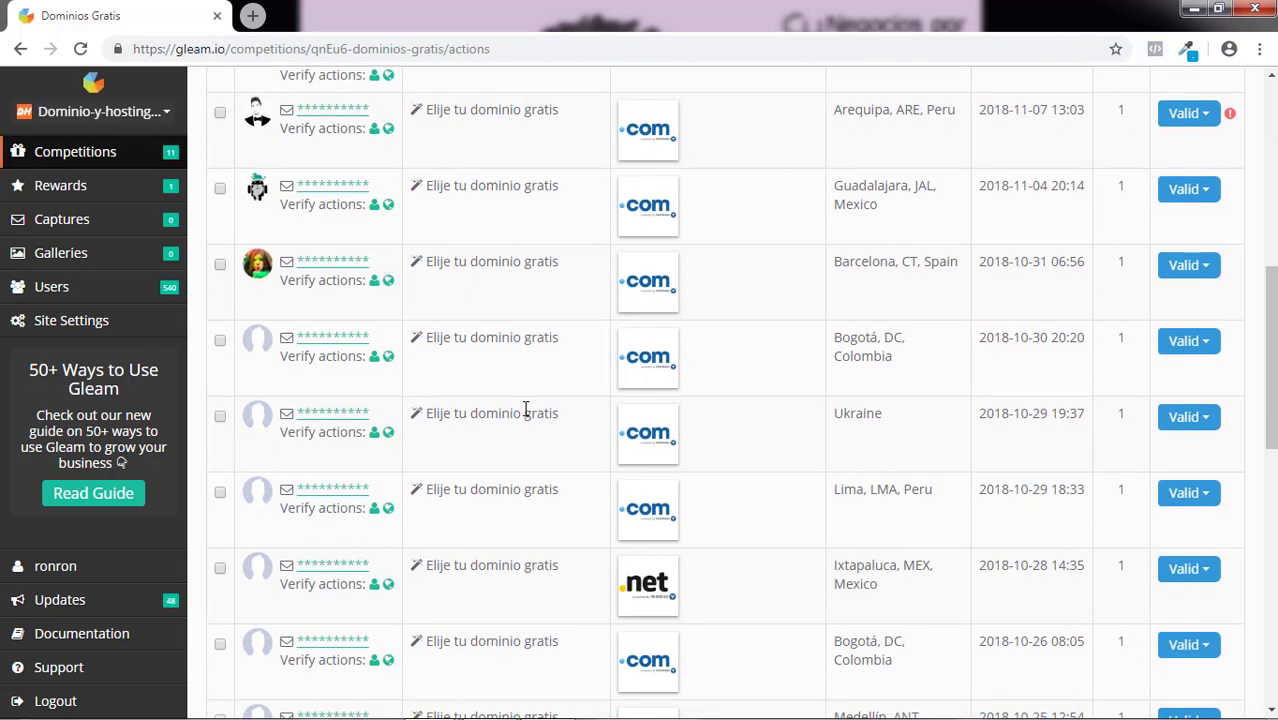
{"action": "scroll", "coordinate": [522, 578], "scroll_direction": "down", "scroll_amount": 2}
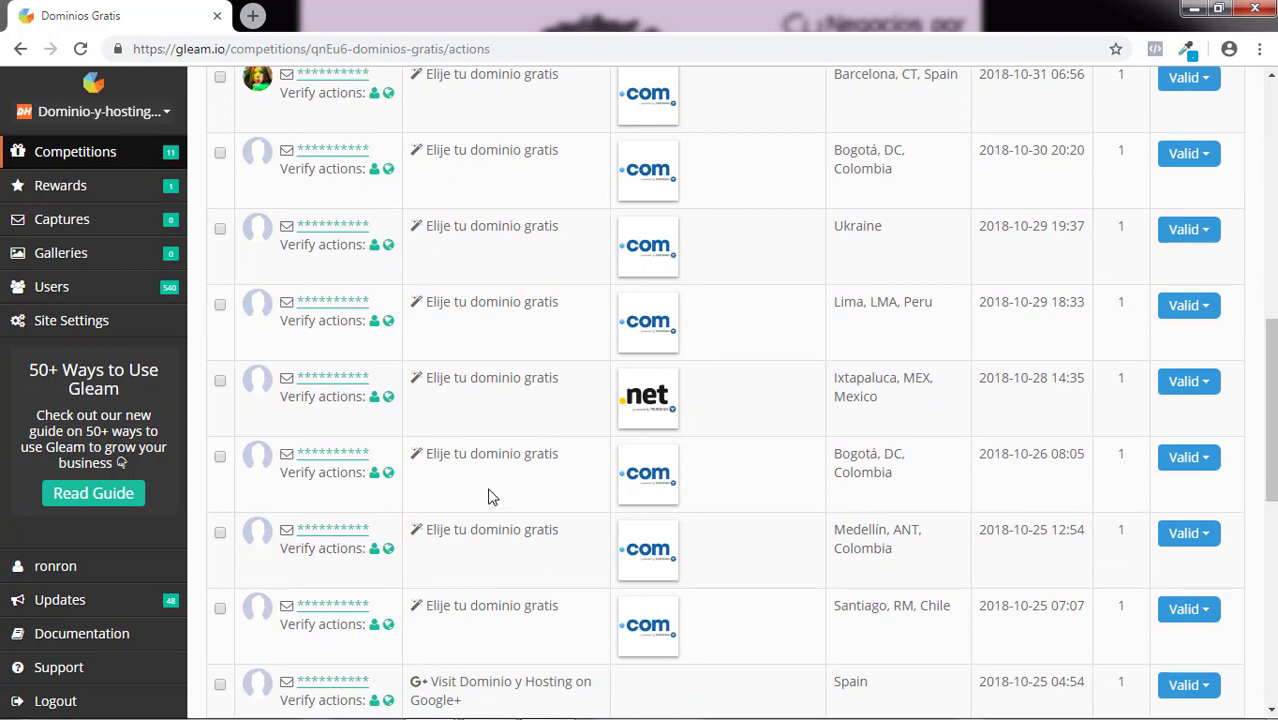
{"action": "left_click_drag", "start_coordinate": [489, 497], "coordinate": [314, 250]}
{"action": "left_click", "coordinate": [534, 370]}
{"action": "scroll", "coordinate": [560, 365], "scroll_direction": "up", "scroll_amount": 4}
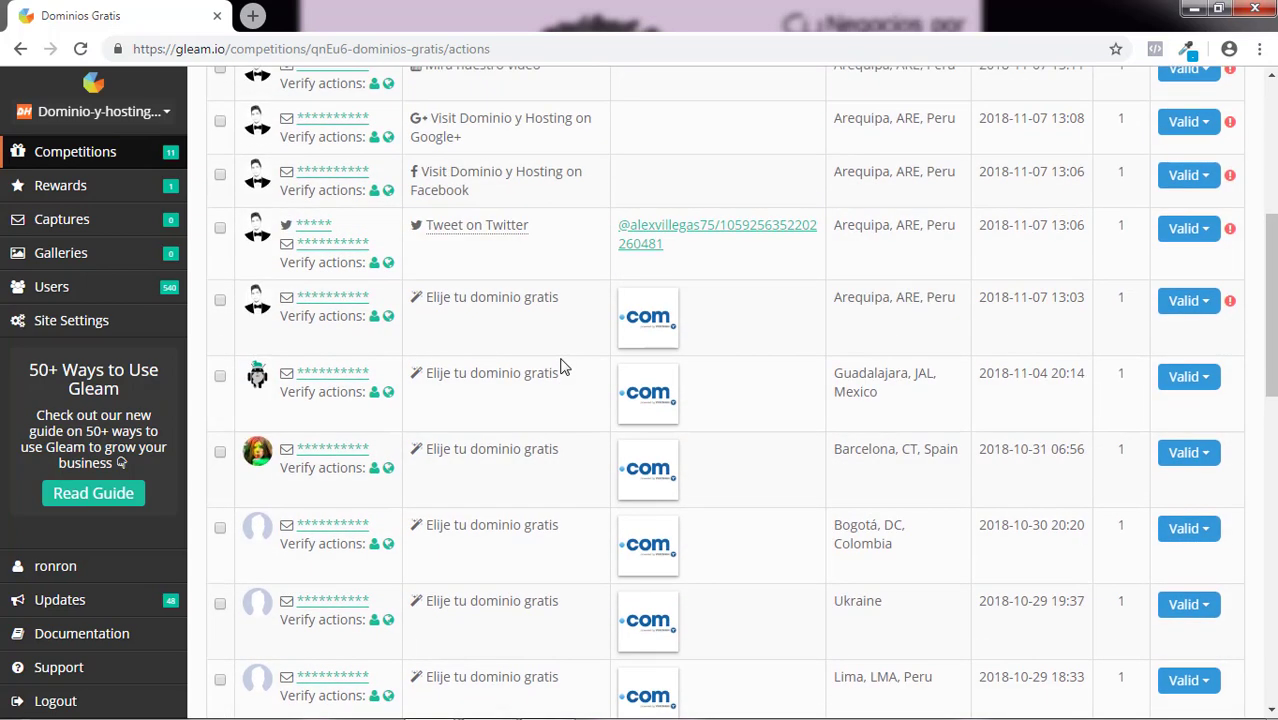
{"action": "scroll", "coordinate": [562, 390], "scroll_direction": "down", "scroll_amount": 6}
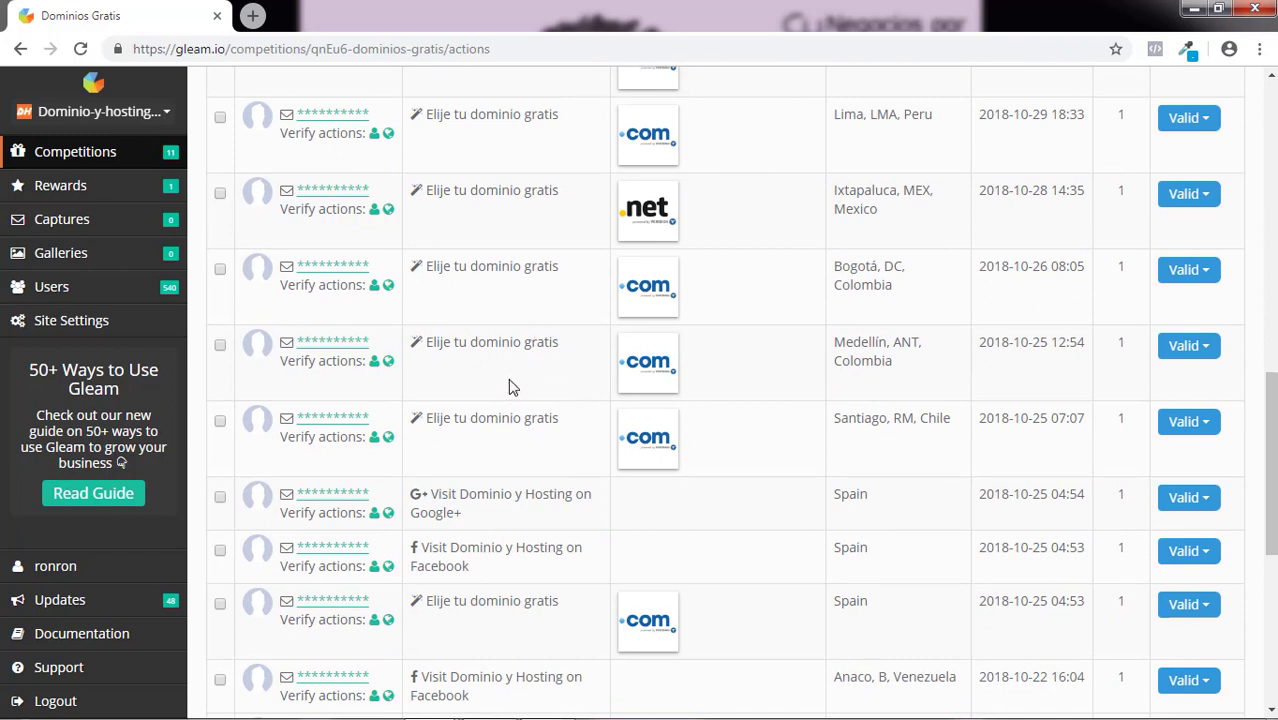
{"action": "scroll", "coordinate": [550, 400], "scroll_direction": "up", "scroll_amount": 7}
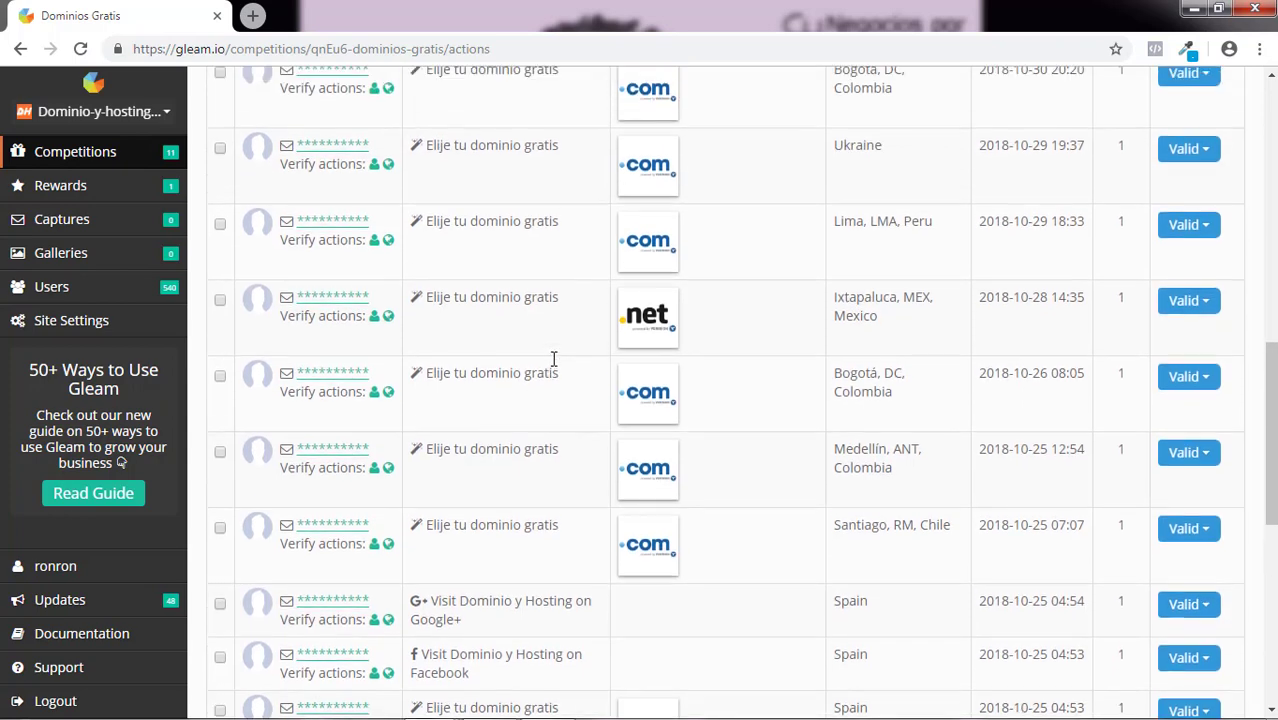
{"action": "scroll", "coordinate": [550, 435], "scroll_direction": "up", "scroll_amount": 2}
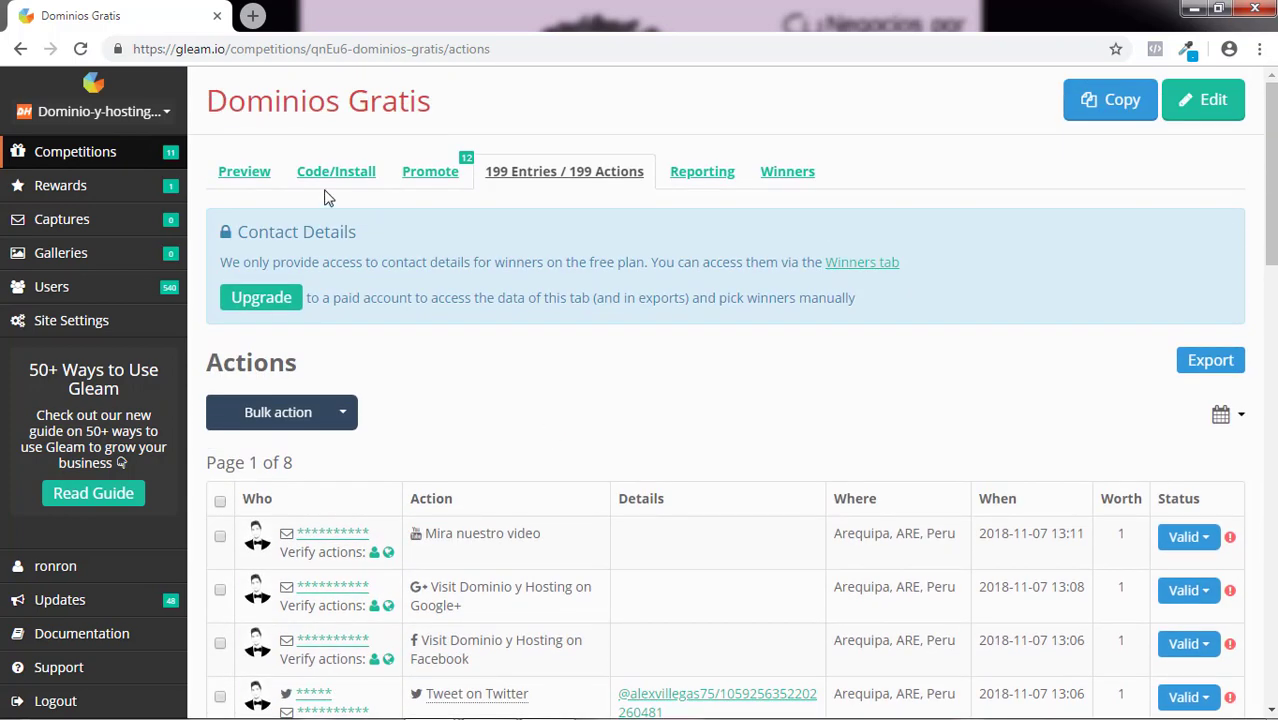
Step: Check the prizes left in the competition's Winners section and delete all invalid actions
{"action": "left_click", "coordinate": [787, 180]}
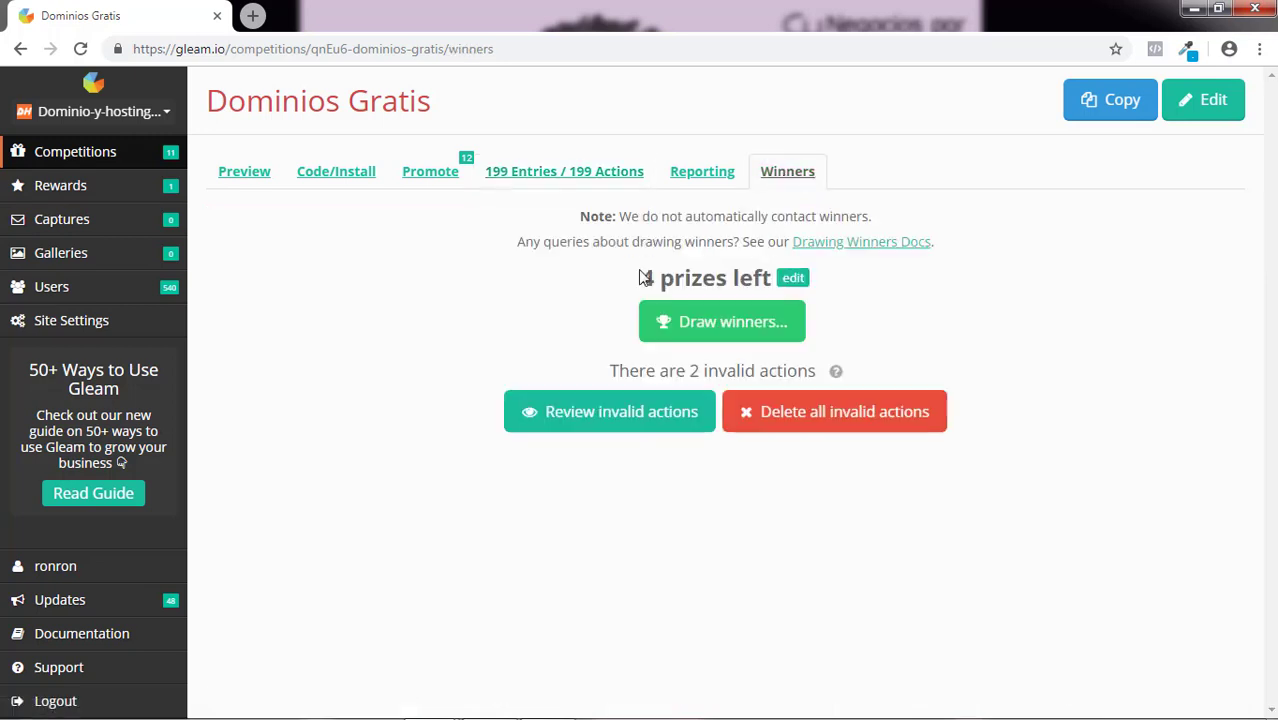
{"action": "left_click_drag", "start_coordinate": [645, 278], "coordinate": [857, 289]}
{"action": "left_click", "coordinate": [912, 295]}
{"action": "left_click_drag", "start_coordinate": [647, 278], "coordinate": [772, 280]}
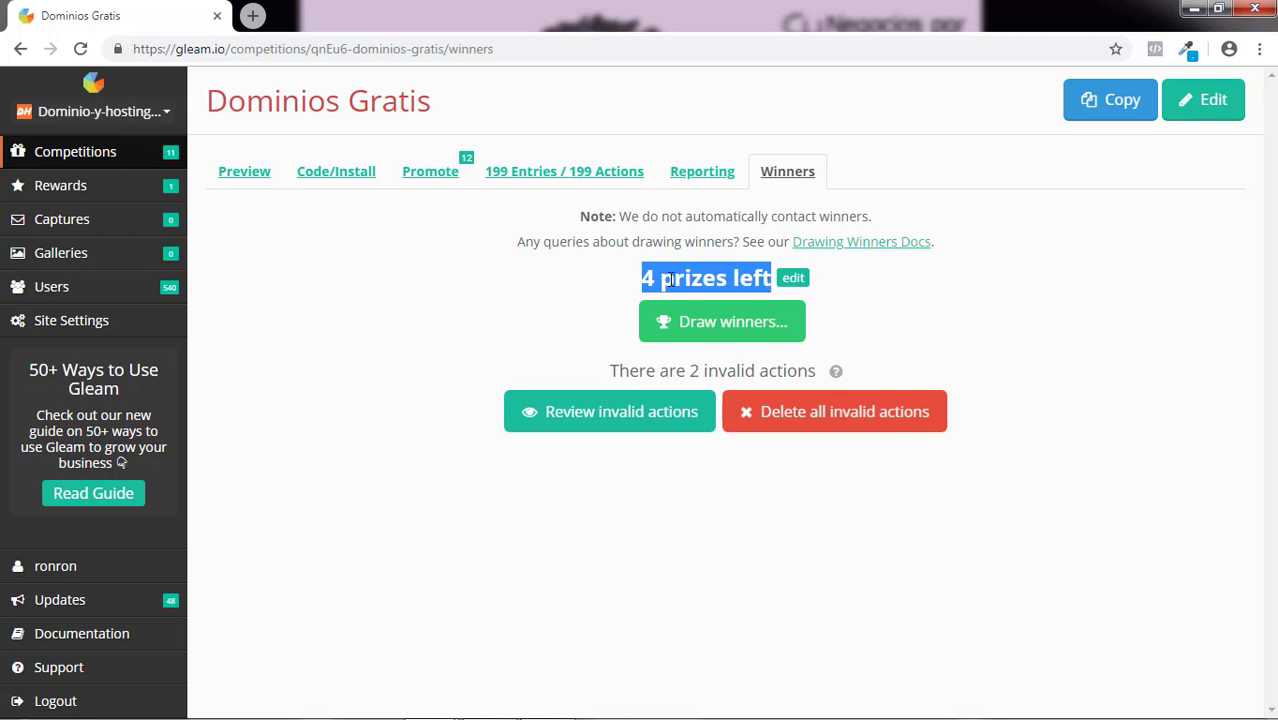
{"action": "left_click", "coordinate": [891, 297]}
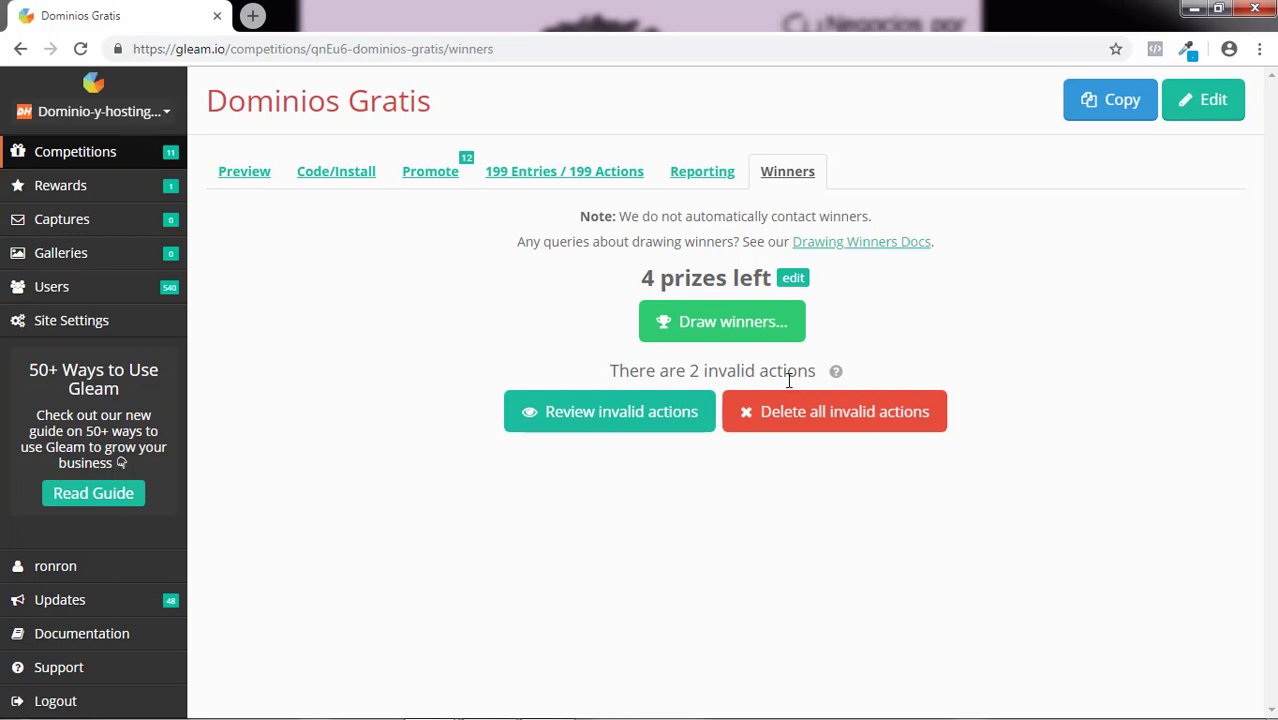
{"action": "left_click_drag", "start_coordinate": [810, 372], "coordinate": [652, 372]}
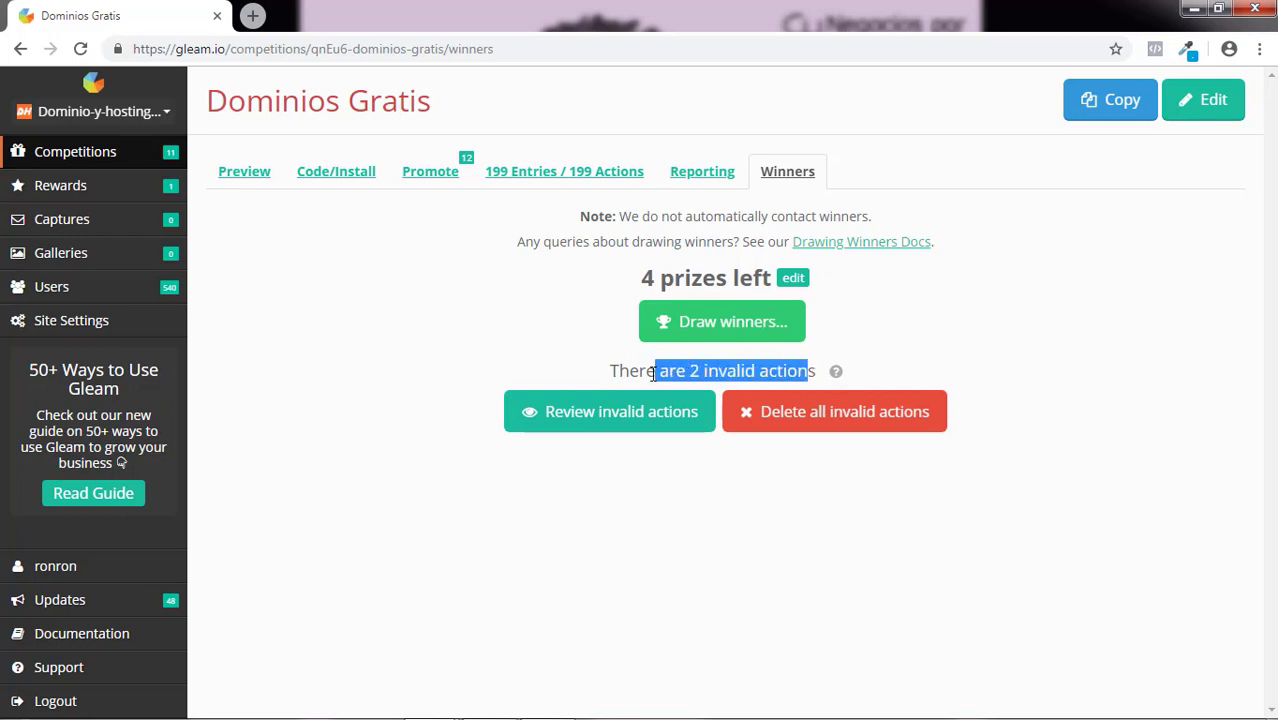
{"action": "left_click", "coordinate": [745, 370]}
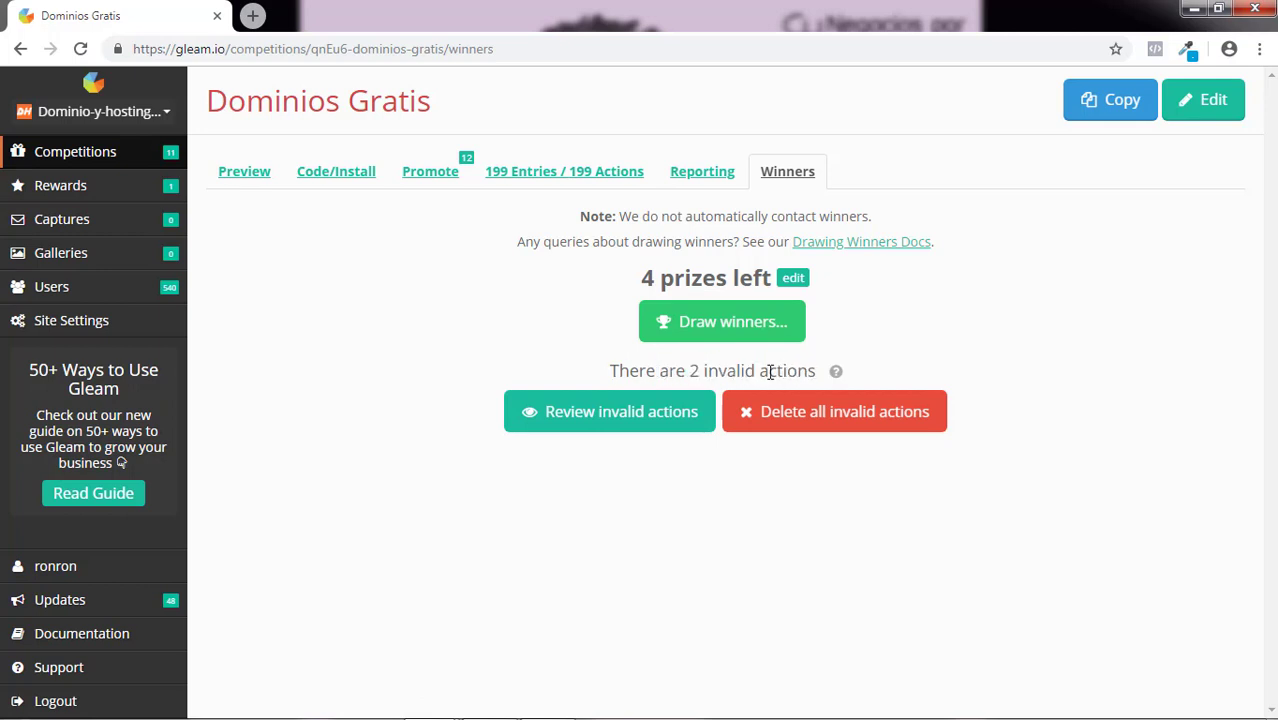
{"action": "left_click", "coordinate": [836, 428]}
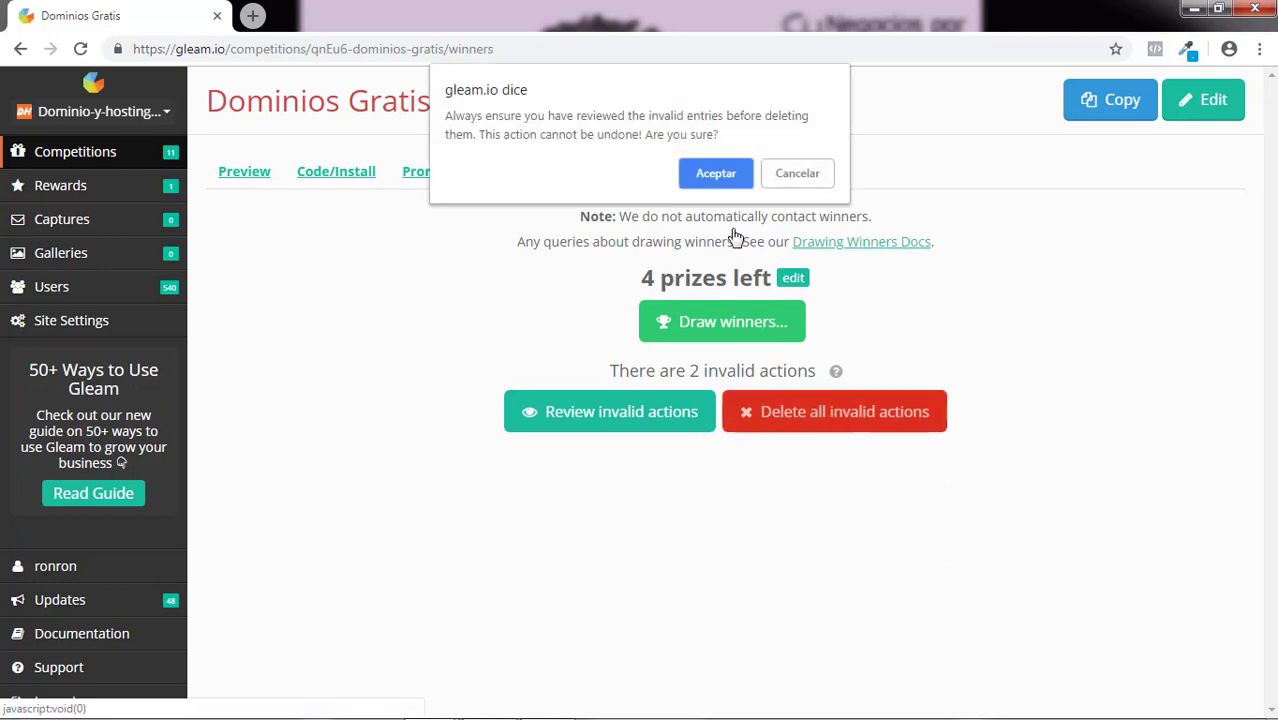
{"action": "left_click", "coordinate": [714, 180]}
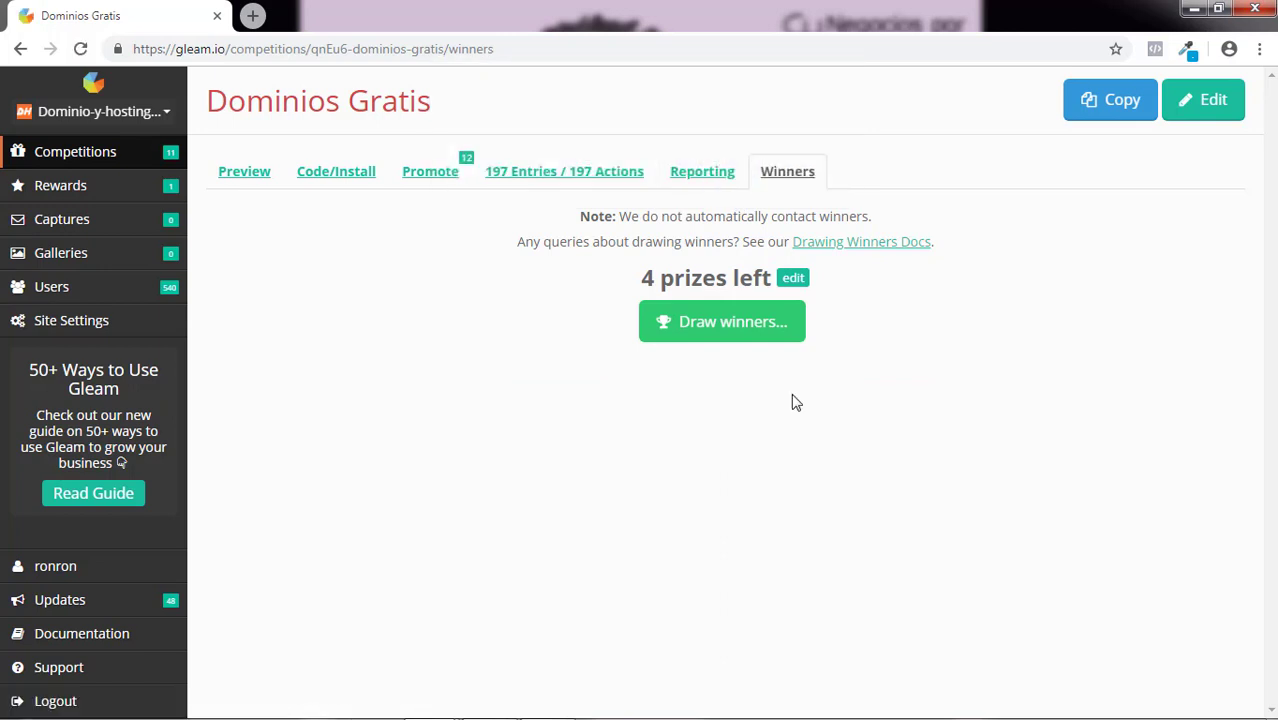
Step: Draw 4 winners for the Dominios Gratis competition without allowing repeat winners, and review the winners list
{"action": "left_click", "coordinate": [727, 332]}
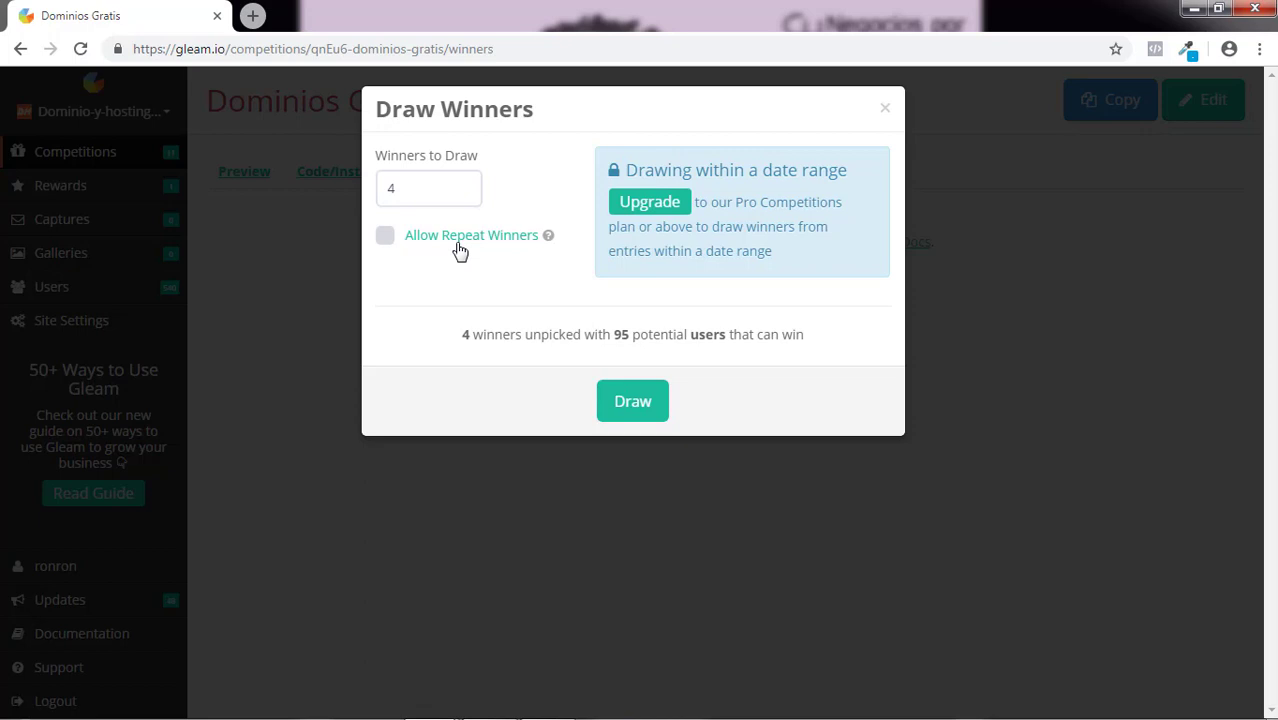
{"action": "left_click", "coordinate": [627, 391]}
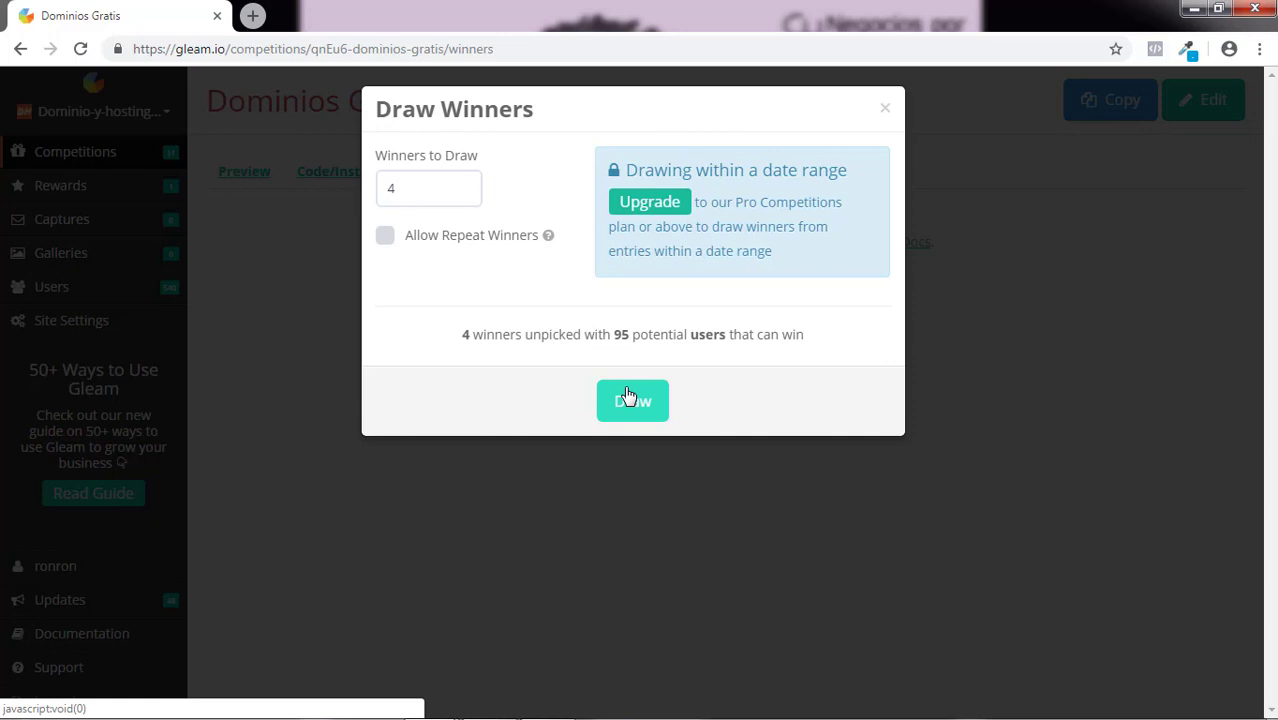
{"action": "left_click", "coordinate": [628, 397]}
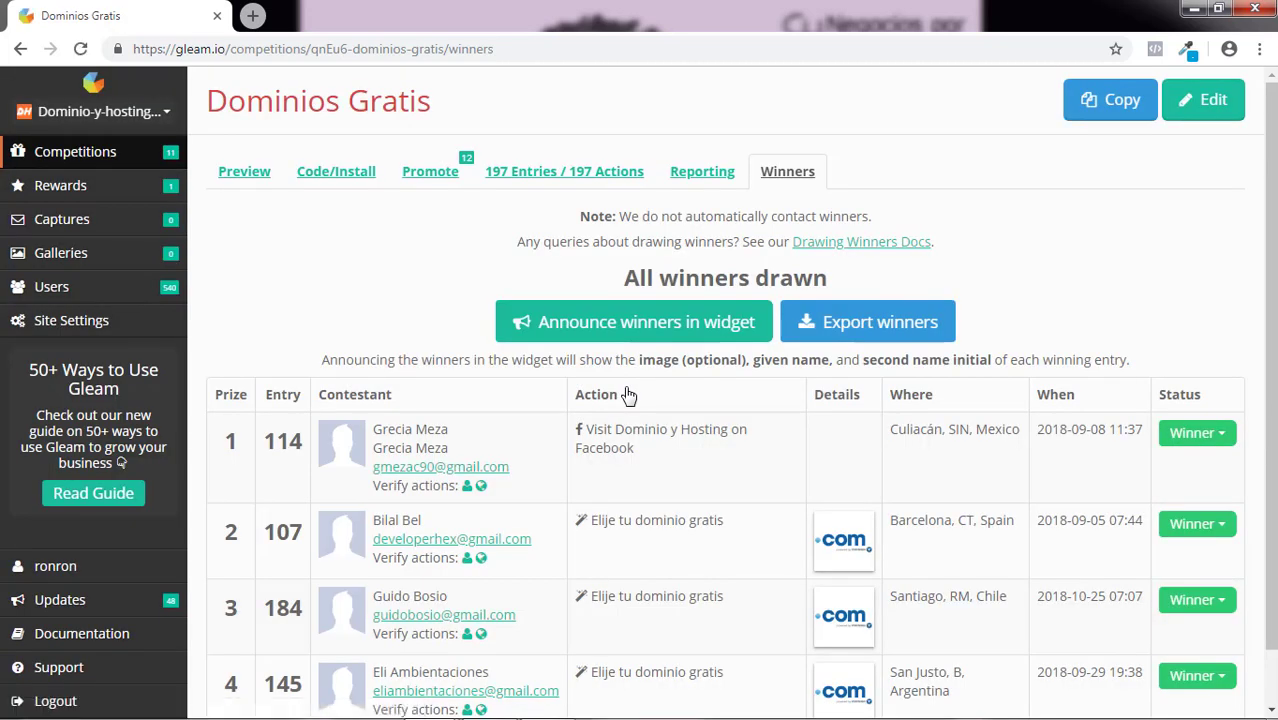
{"action": "scroll", "coordinate": [628, 395], "scroll_direction": "down", "scroll_amount": 1}
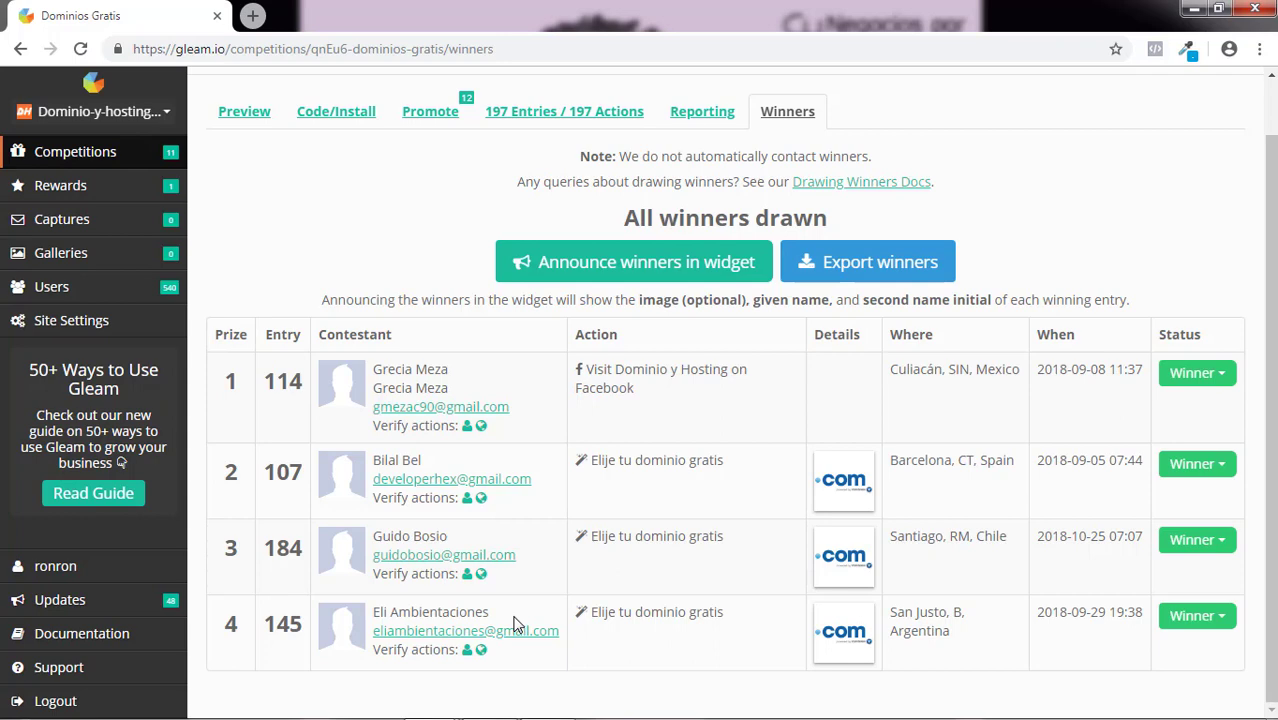
Step: Open dominio-y-hosting.com in a new tab to check its support chat, and return to the competition's winners list
{"action": "left_click", "coordinate": [255, 24]}
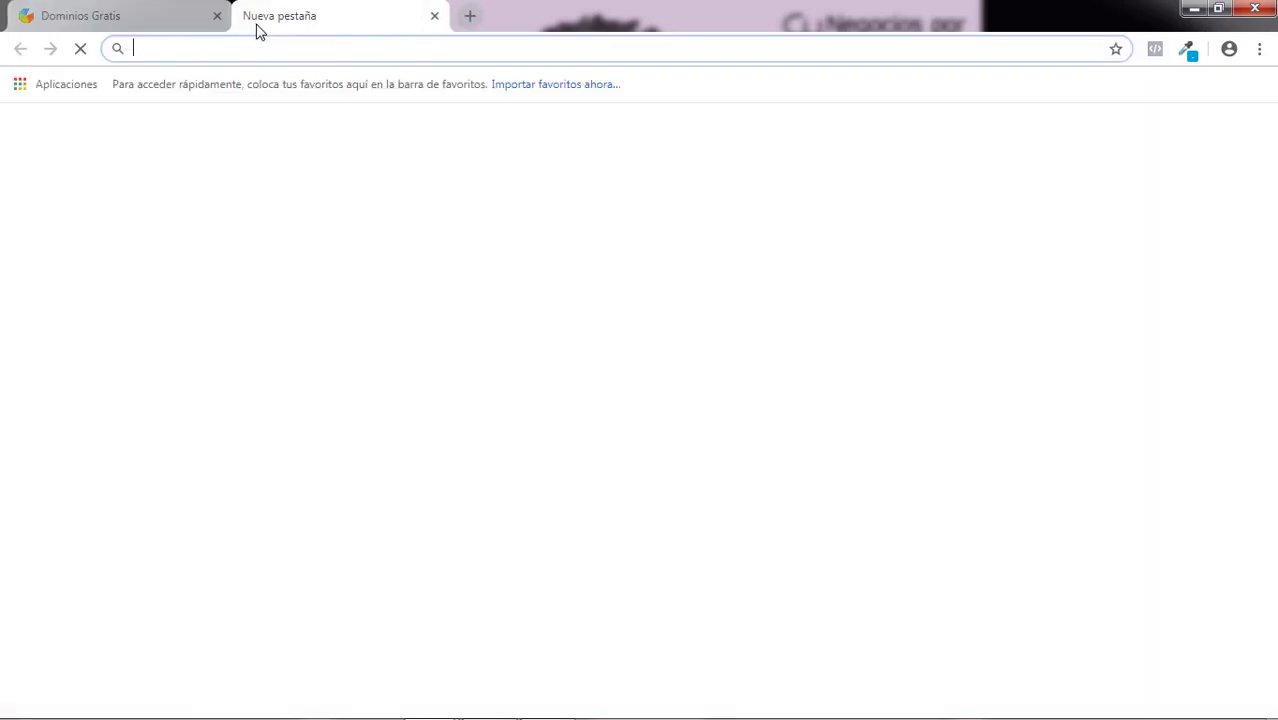
{"action": "type", "text": "domi"}
{"action": "key", "text": "Down"}
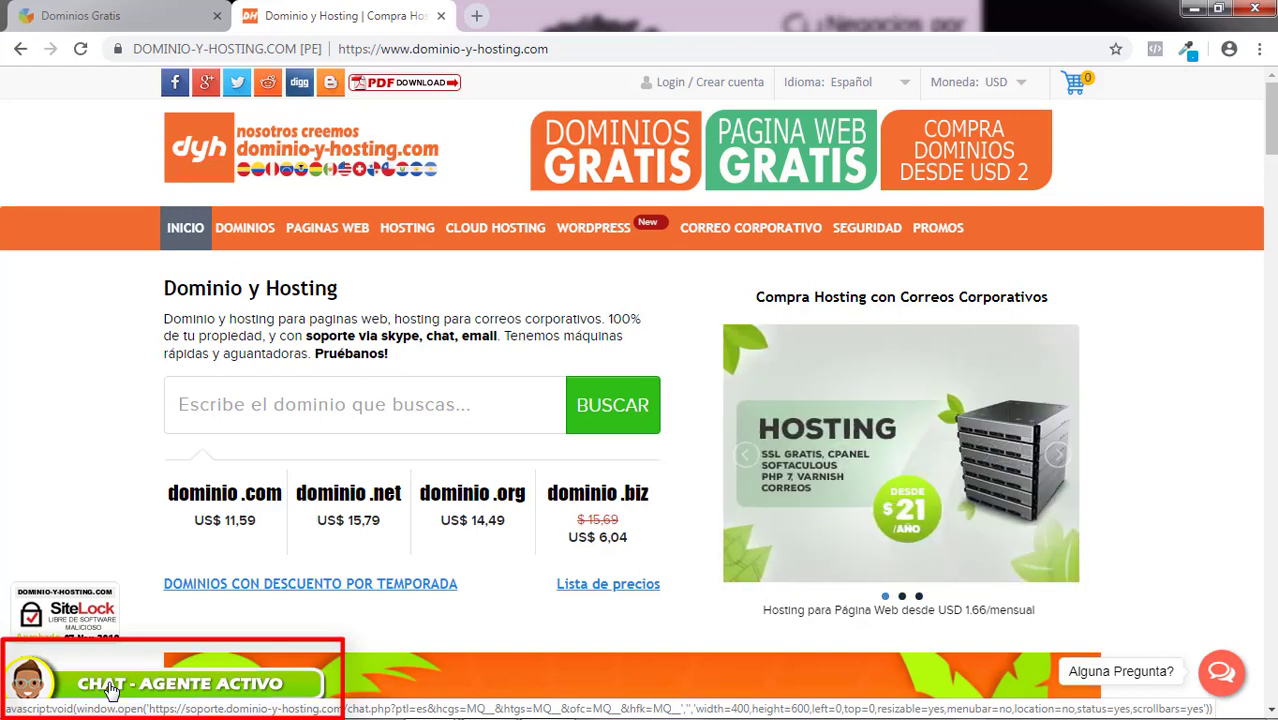
{"action": "left_click", "coordinate": [125, 14]}
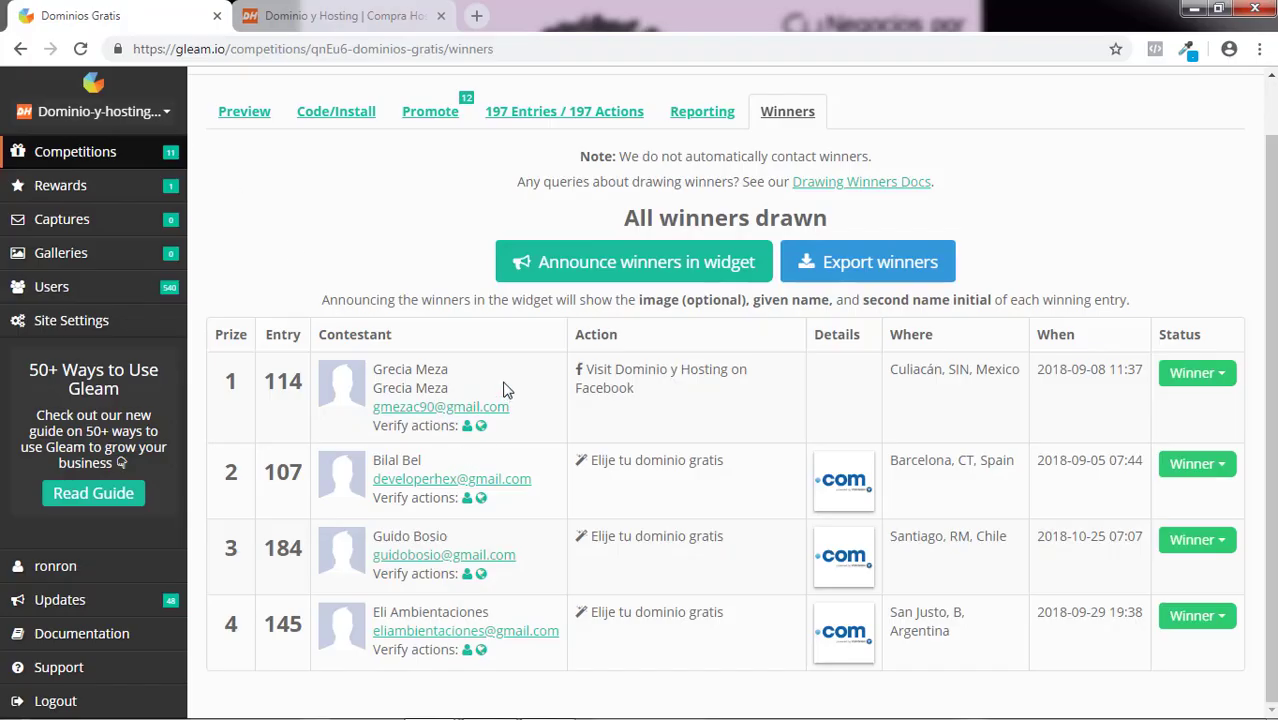
Step: Copy the prize 1 winner's name and e-mail from the winners list into the blank Notepad document
{"action": "key", "text": "alt+Tab"}
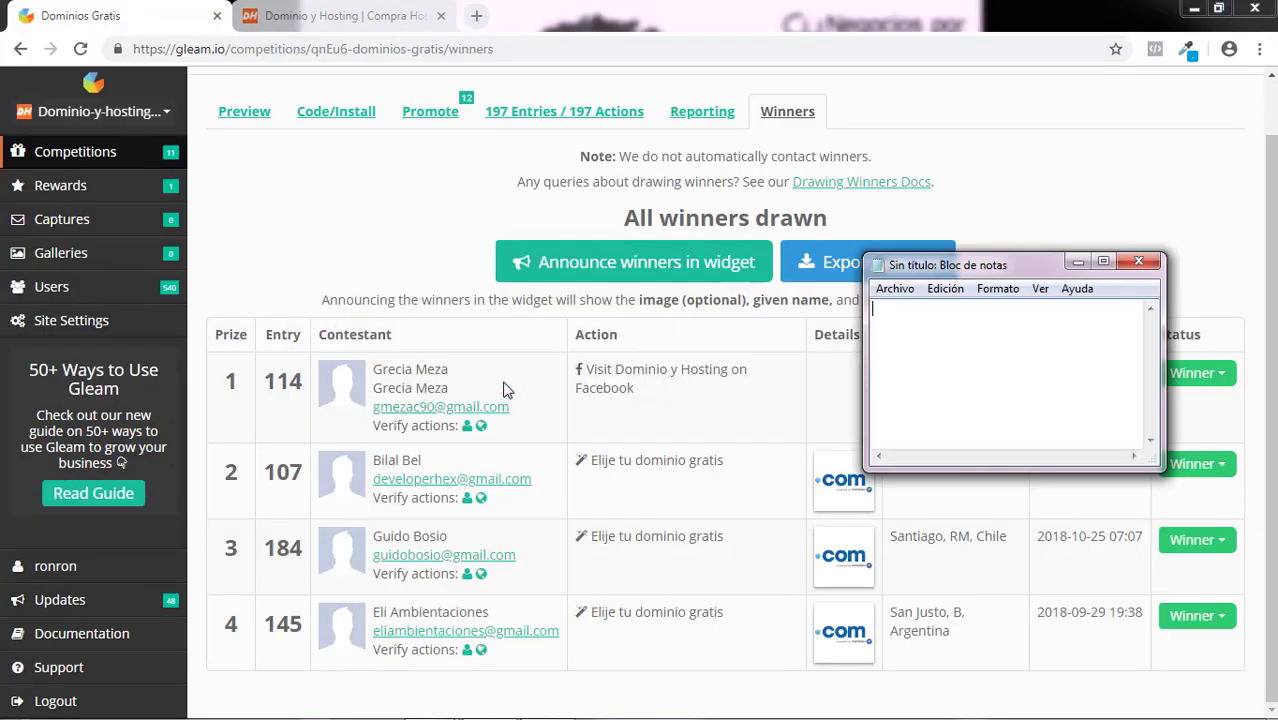
{"action": "left_click_drag", "start_coordinate": [517, 414], "coordinate": [449, 370]}
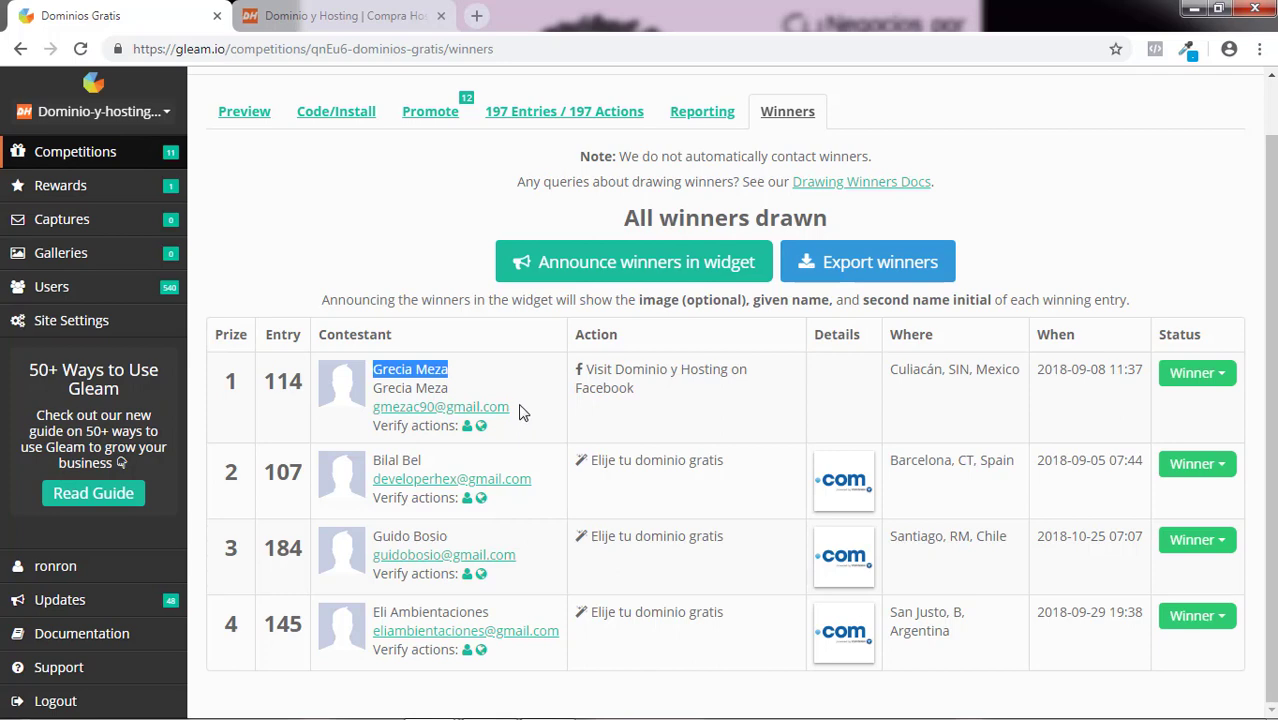
{"action": "left_click_drag", "start_coordinate": [373, 388], "coordinate": [510, 417]}
{"action": "key", "text": "ctrl+c"}
{"action": "key", "text": "alt+Tab"}
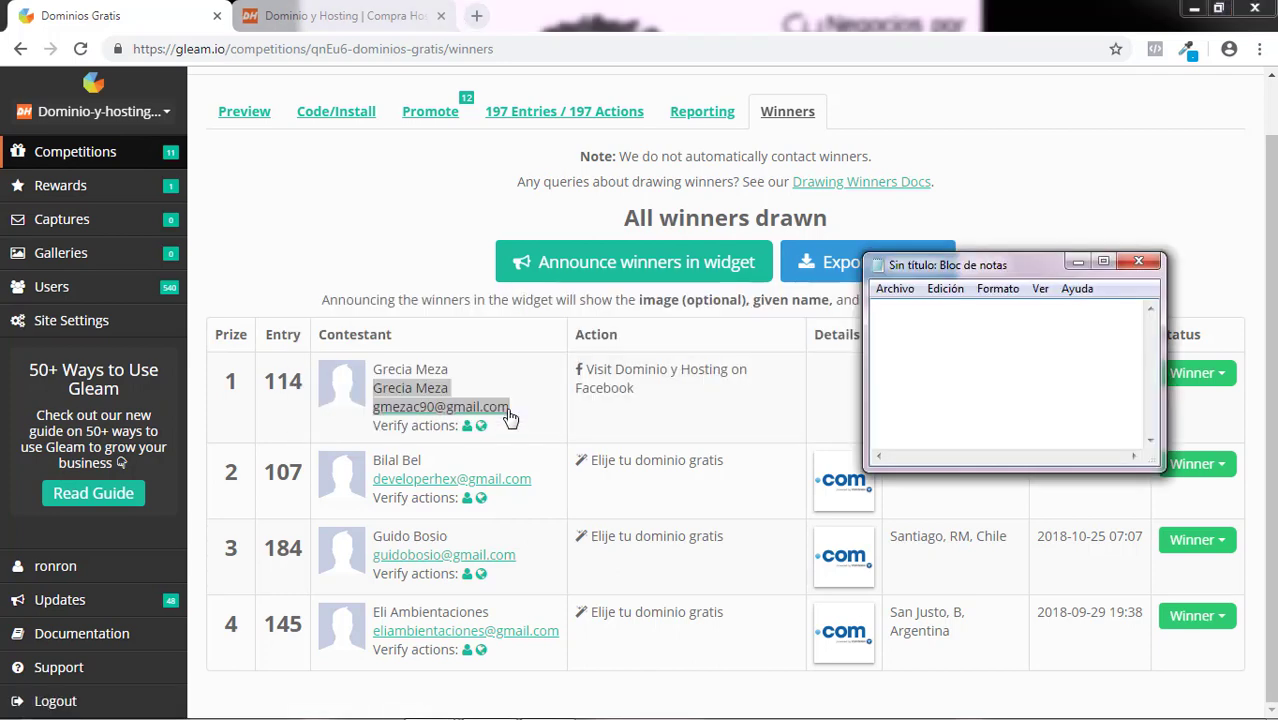
{"action": "key", "text": "ctrl+v"}
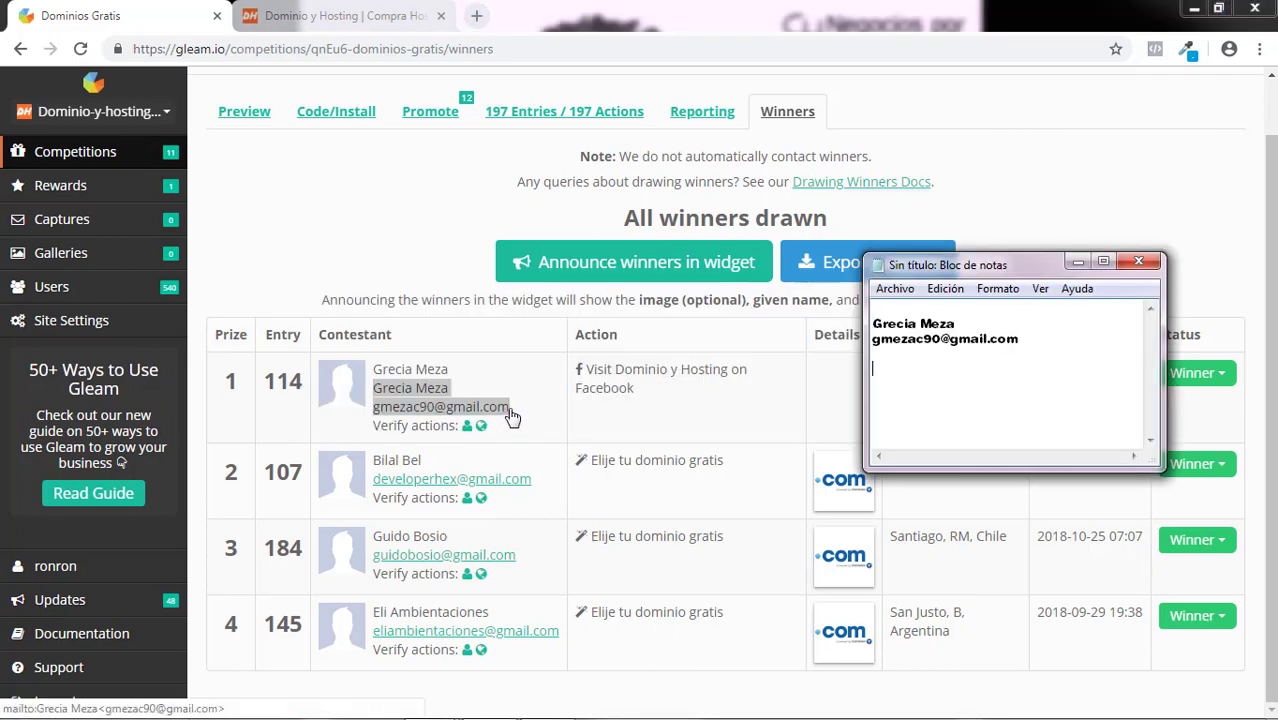
Step: Copy the prize 2 winner's name and e-mail into the Notepad document below the first winner
{"action": "left_click", "coordinate": [538, 489]}
{"action": "mouse_move", "coordinate": [540, 487]}
{"action": "left_mouse_down"}
{"action": "mouse_move", "coordinate": [374, 480]}
{"action": "mouse_move", "coordinate": [390, 463]}
{"action": "mouse_move", "coordinate": [373, 461]}
{"action": "mouse_move", "coordinate": [535, 480]}
{"action": "left_mouse_up"}
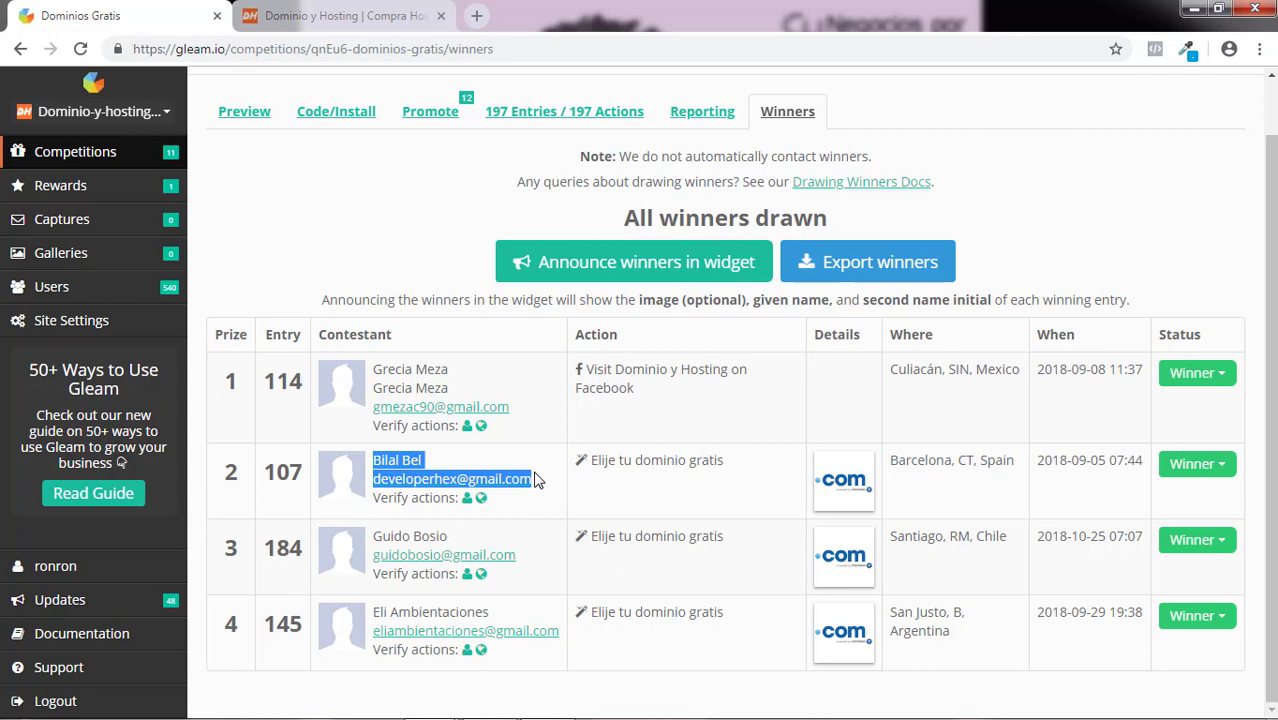
{"action": "key", "text": "alt+Tab"}
Step: Add the prize 3 winner's name and e-mail to the Notepad document, followed by a blank line
{"action": "left_click", "coordinate": [521, 566]}
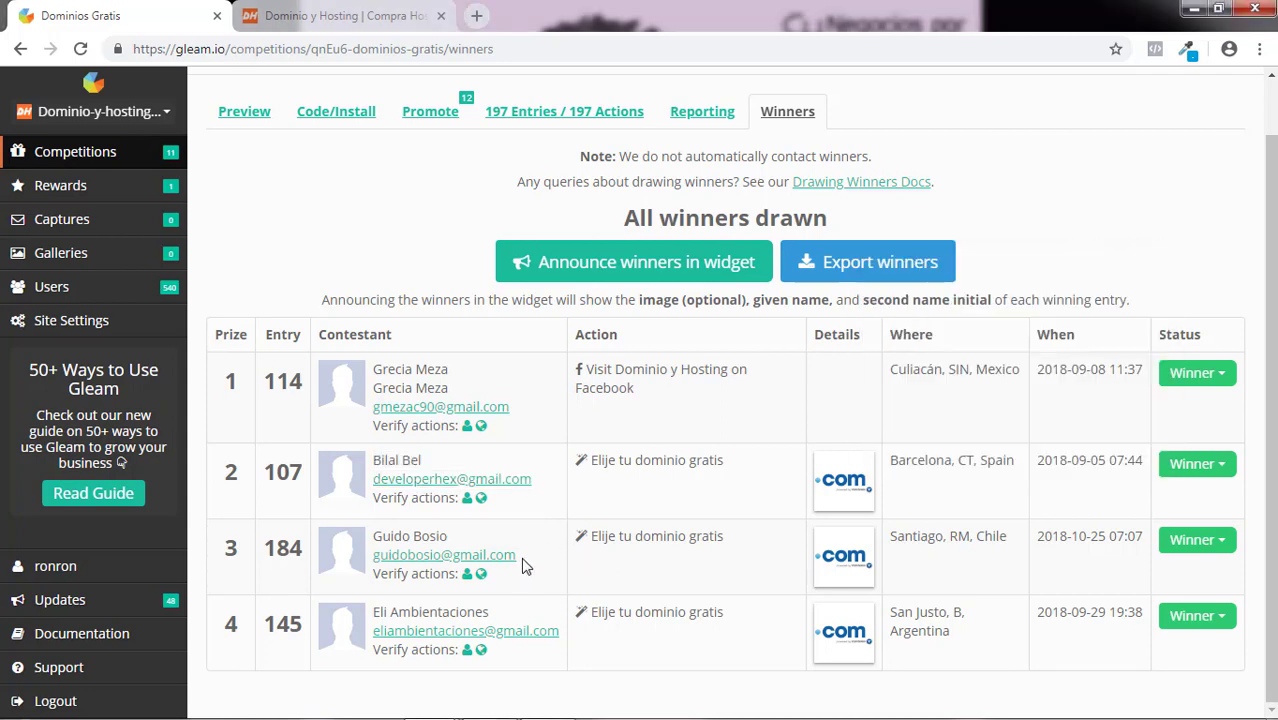
{"action": "mouse_move", "coordinate": [373, 555]}
{"action": "left_mouse_down"}
{"action": "mouse_move", "coordinate": [516, 556]}
{"action": "mouse_move", "coordinate": [373, 556]}
{"action": "left_mouse_up"}
{"action": "left_click", "coordinate": [521, 560]}
{"action": "left_click_drag", "start_coordinate": [447, 536], "coordinate": [516, 557]}
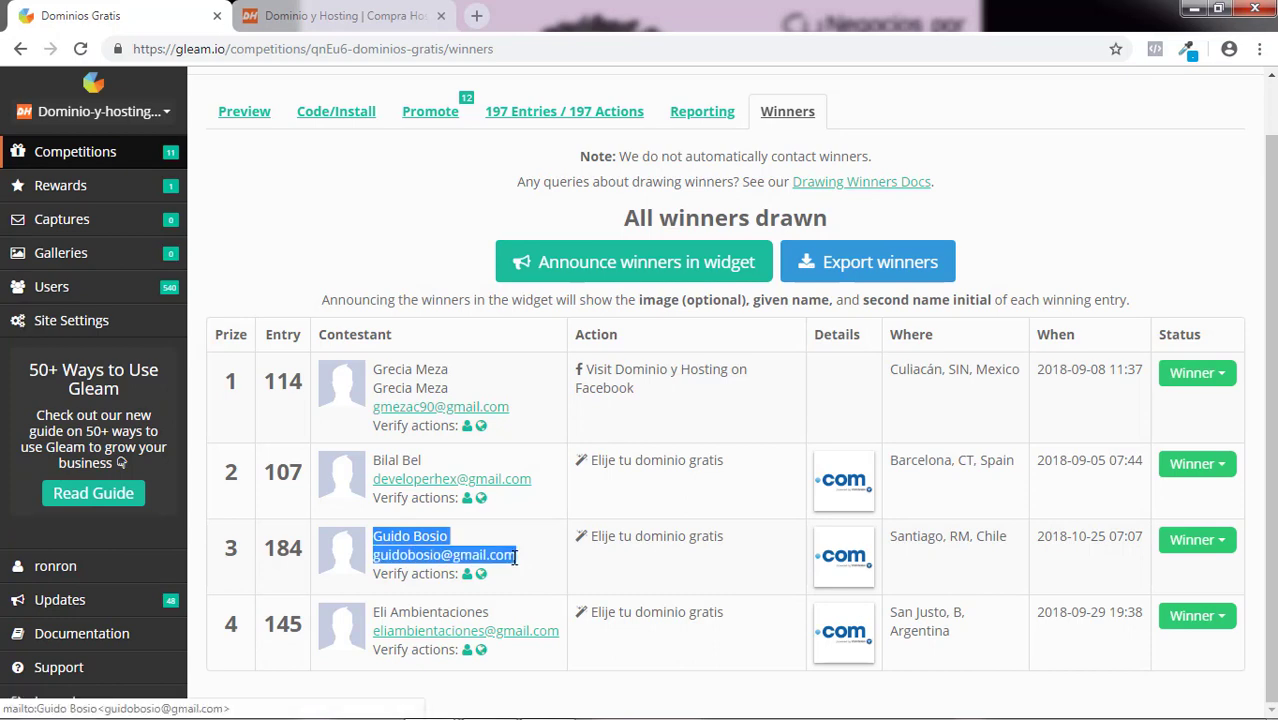
{"action": "key", "text": "ctrl+c"}
{"action": "key", "text": "alt+Tab"}
{"action": "key", "text": "ctrl+v"}
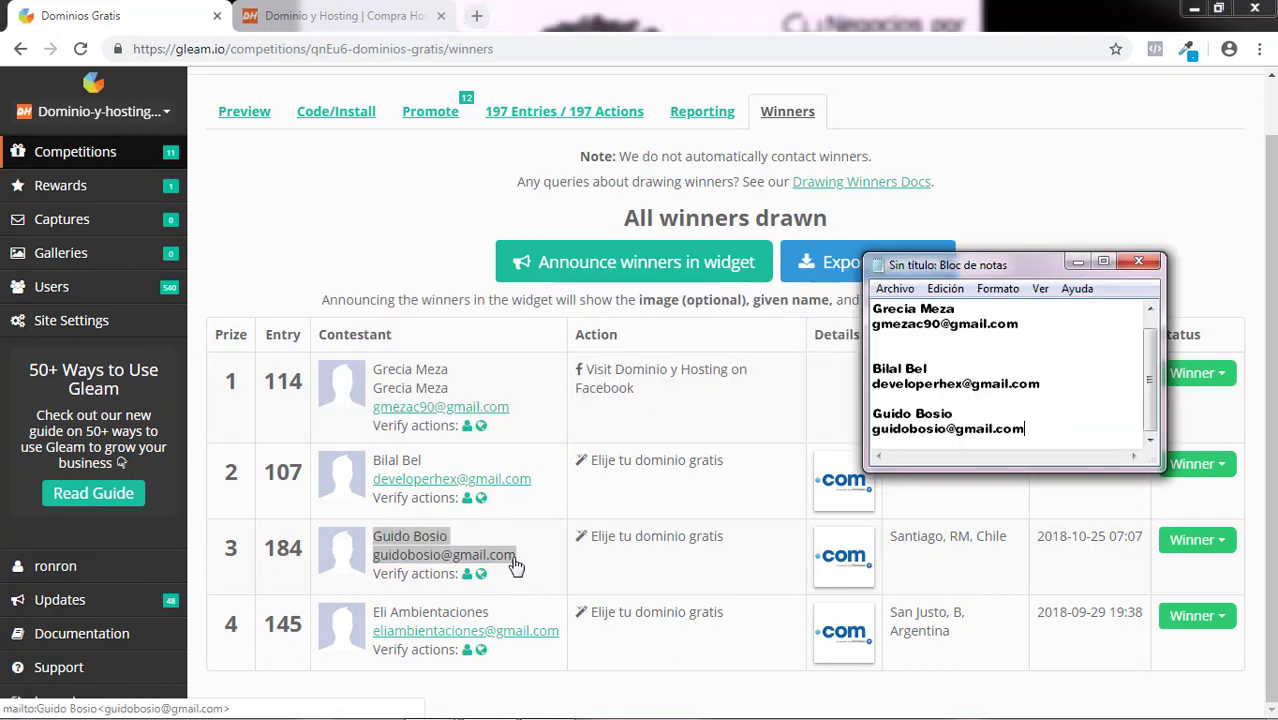
{"action": "key", "text": "Return"}
{"action": "key", "text": "Return"}
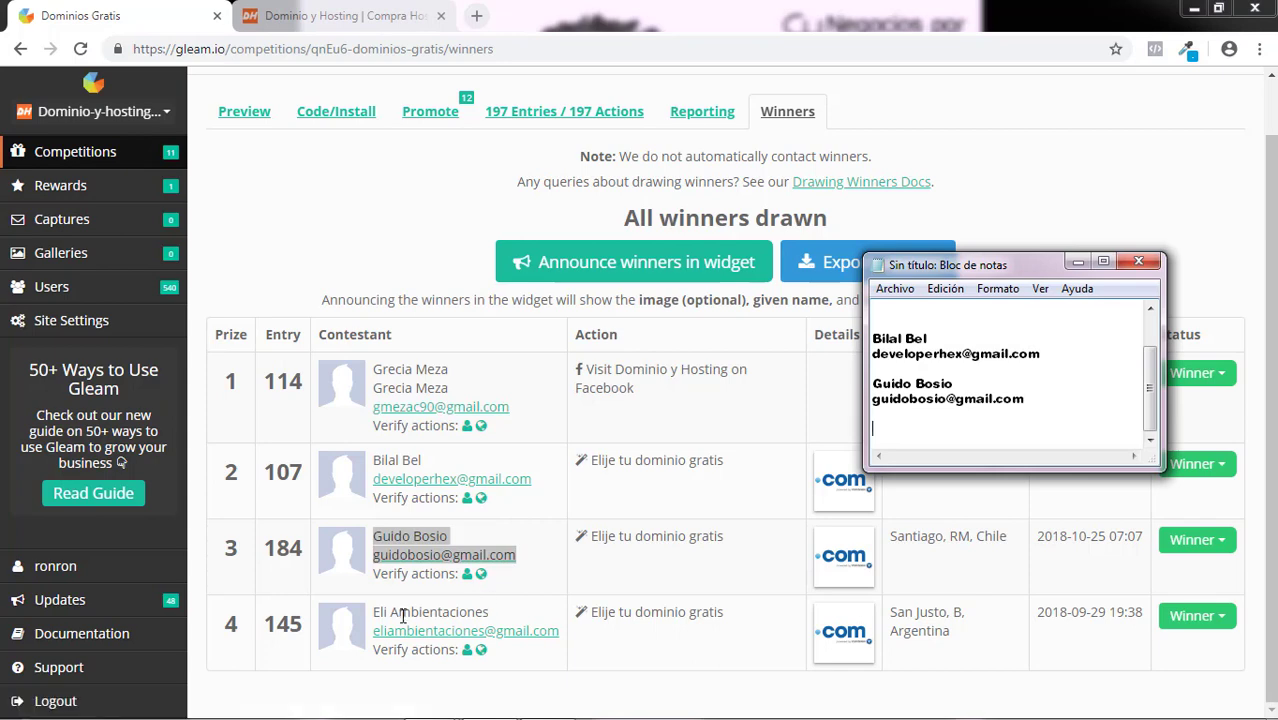
Step: Copy the prize 4 winner's name and e-mail to the end of the Notepad document, and clear the selection in the winners list
{"action": "key", "text": "alt+Tab"}
{"action": "left_click_drag", "start_coordinate": [372, 612], "coordinate": [560, 633]}
{"action": "key", "text": "ctrl+c"}
{"action": "key", "text": "alt+Tab"}
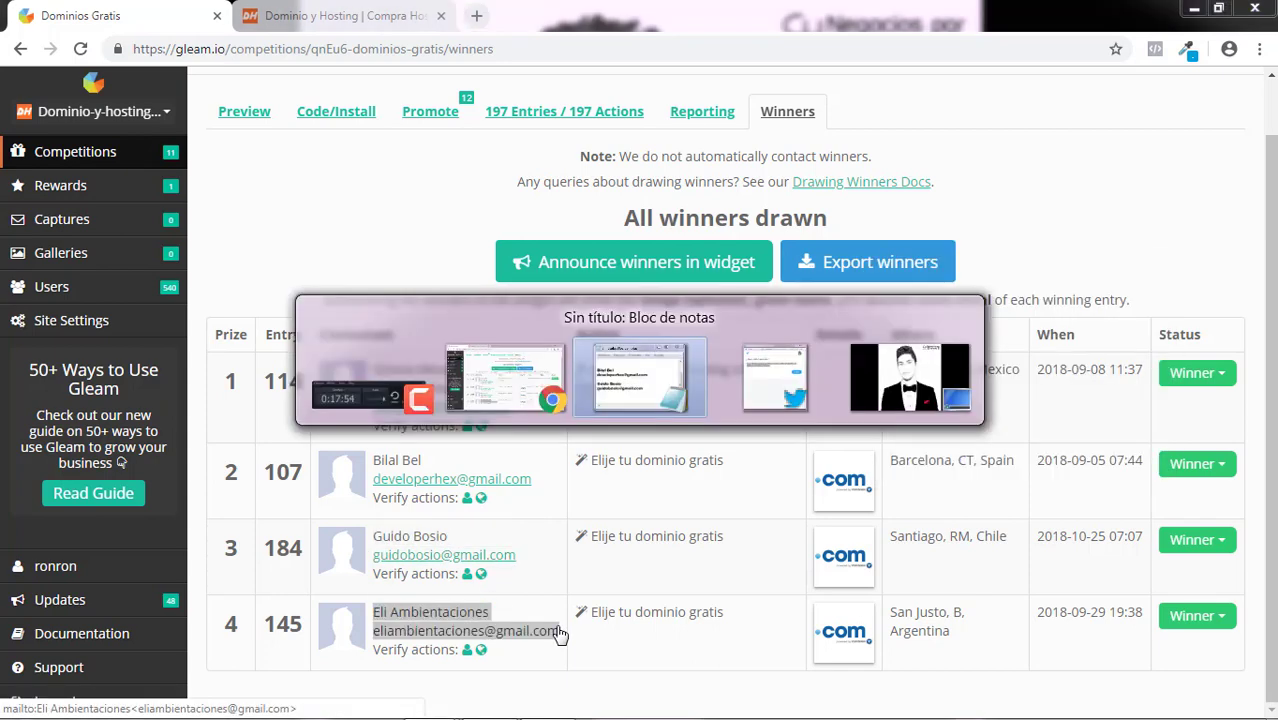
{"action": "key", "text": "ctrl+v"}
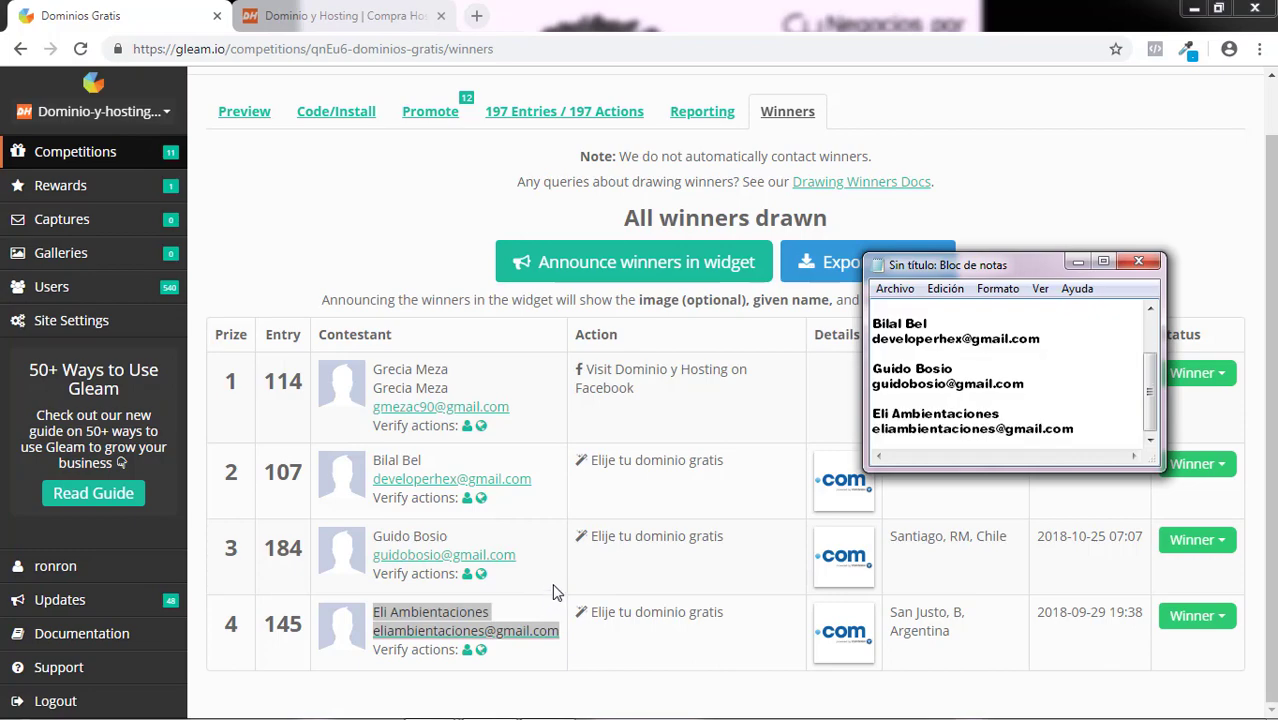
{"action": "left_click", "coordinate": [556, 590]}
{"action": "key", "text": "alt+Tab"}
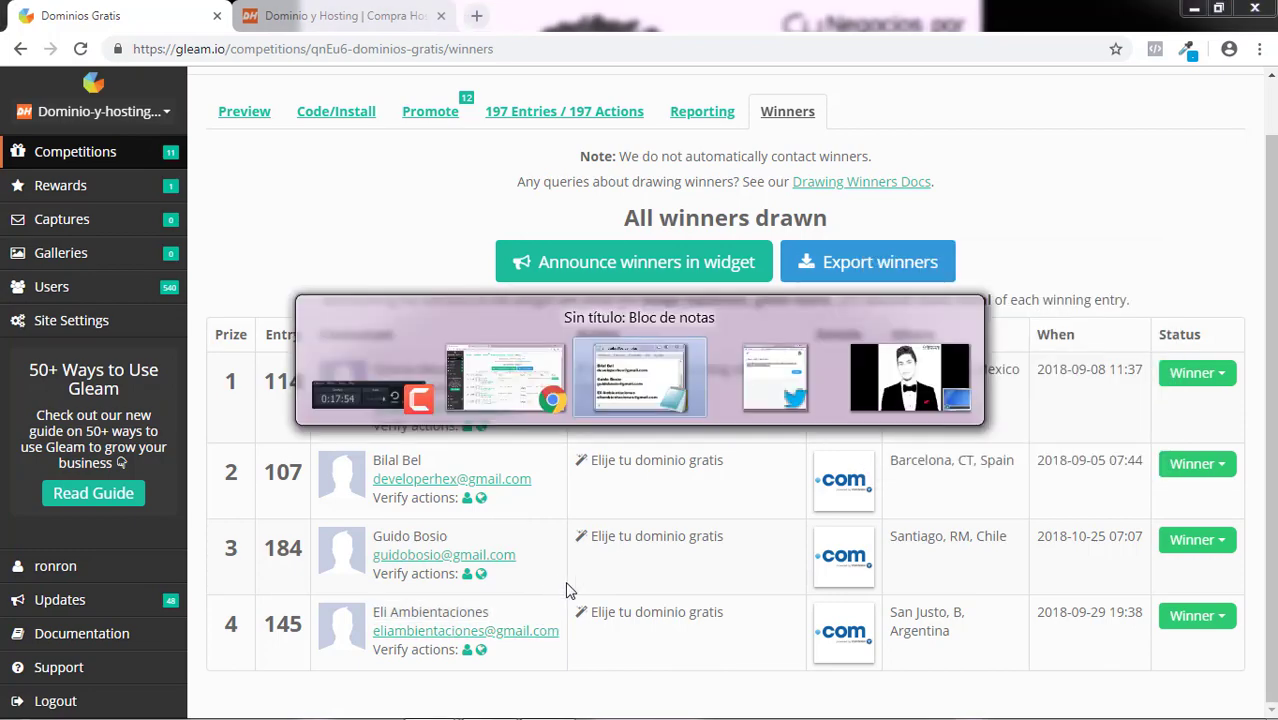